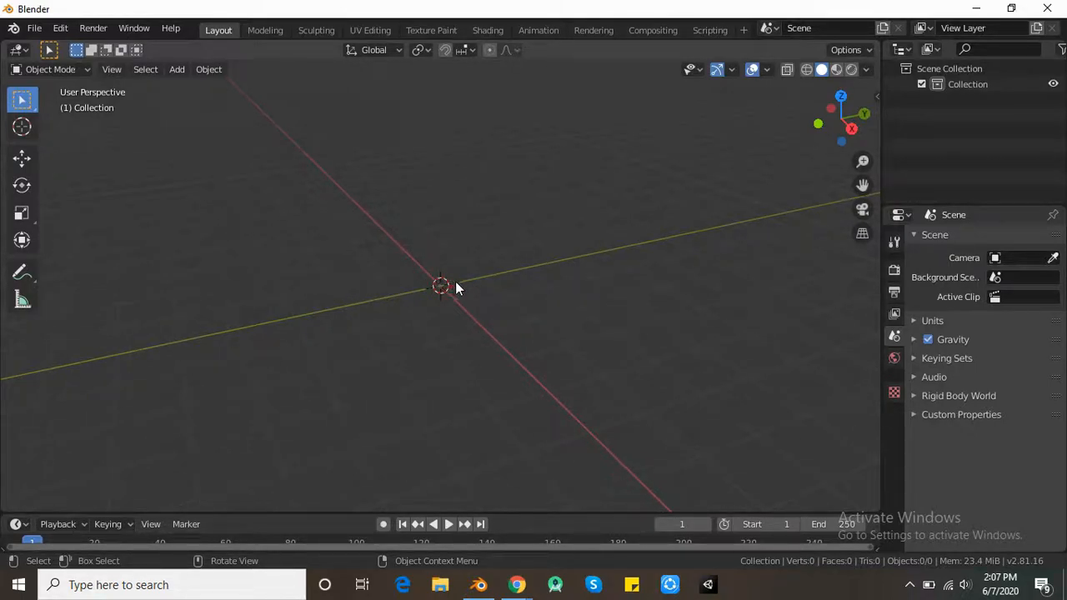
# - Add a Monkey mesh to the empty scene
pyautogui.hotkey('shift', 'a')
pyautogui.moveTo(458, 266)
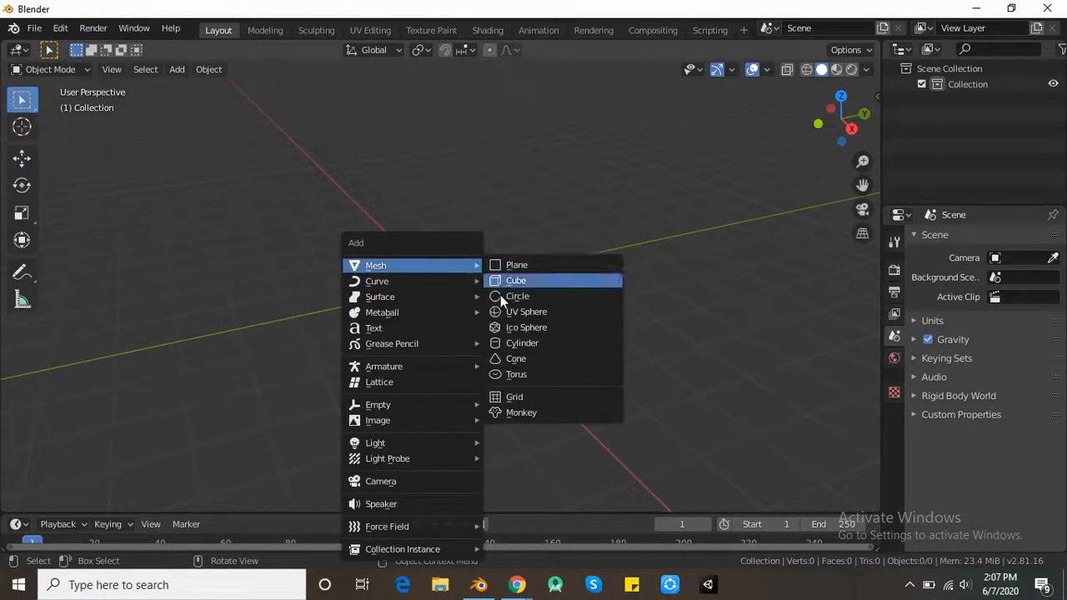
pyautogui.click(526, 412)
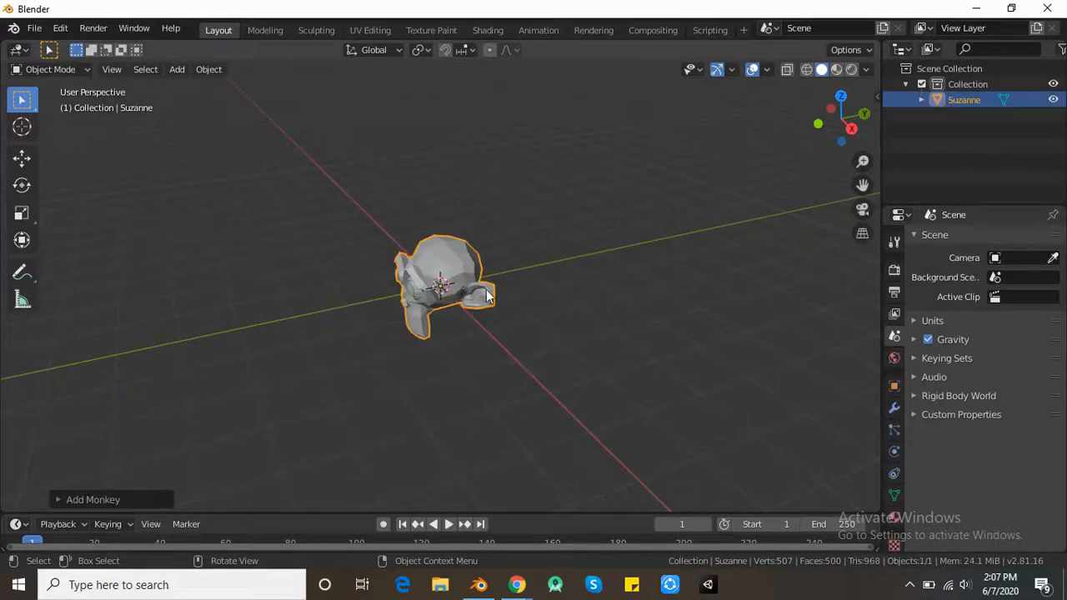
# - Add a Subdivision Surface modifier to the monkey, set its viewport subdivisions to 2, and apply it
pyautogui.click(894, 409)
pyautogui.click(967, 240)
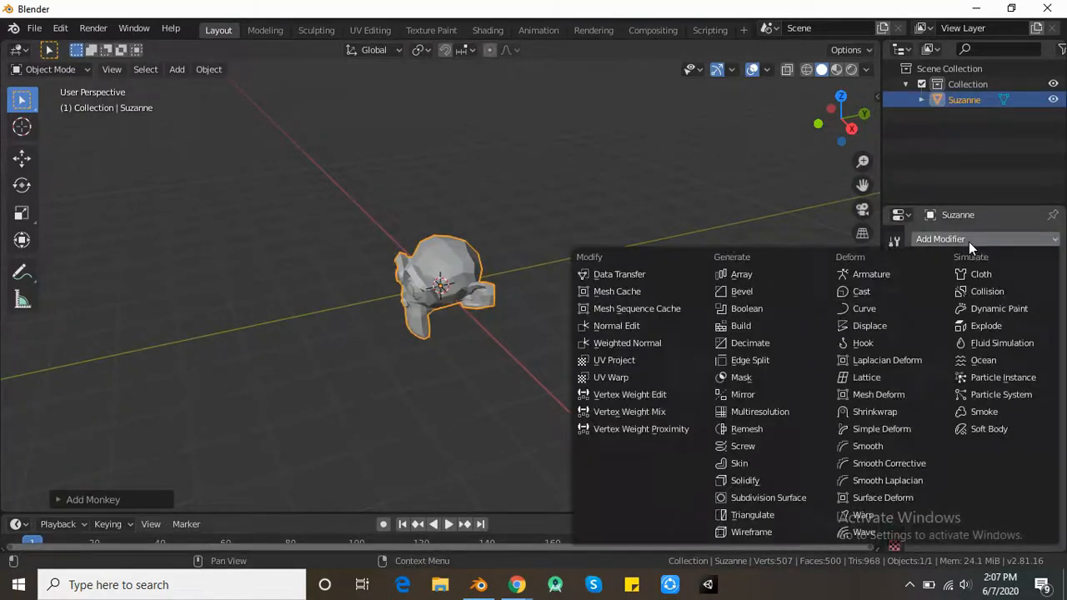
pyautogui.click(774, 497)
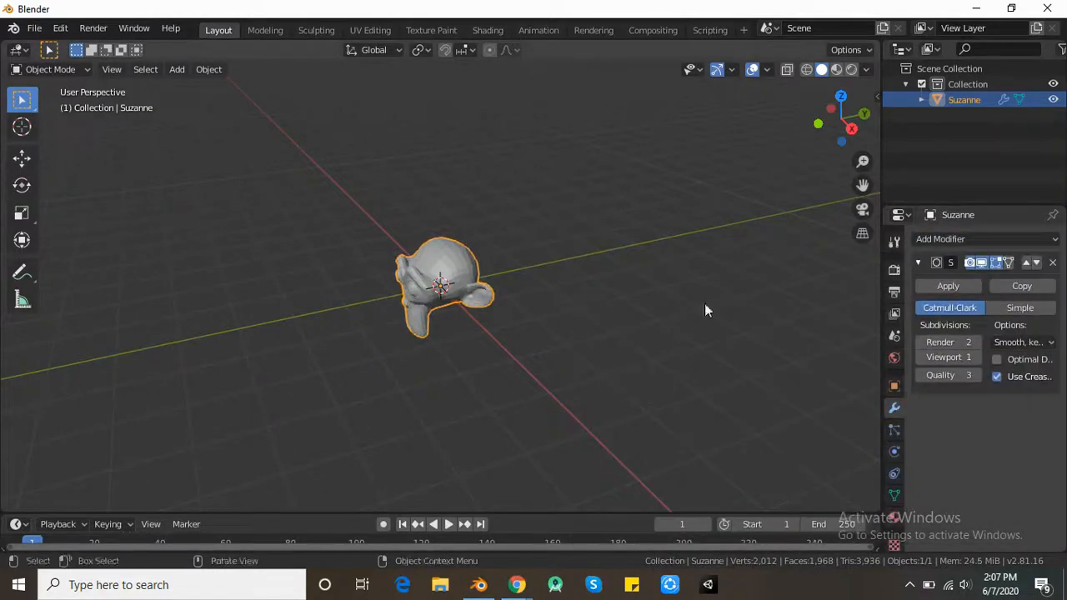
pyautogui.click(981, 357)
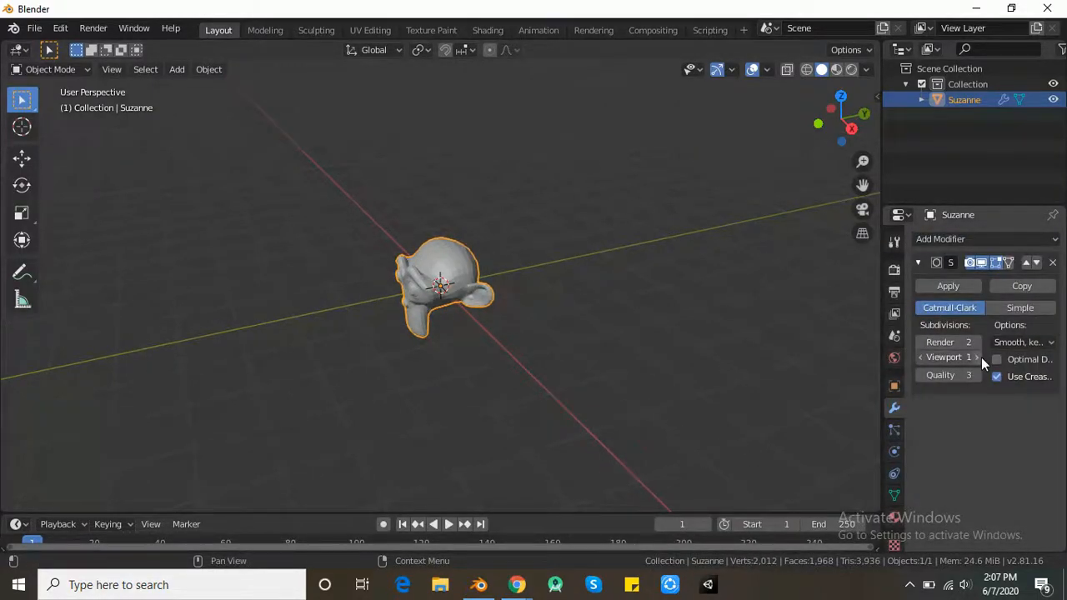
pyautogui.click(950, 286)
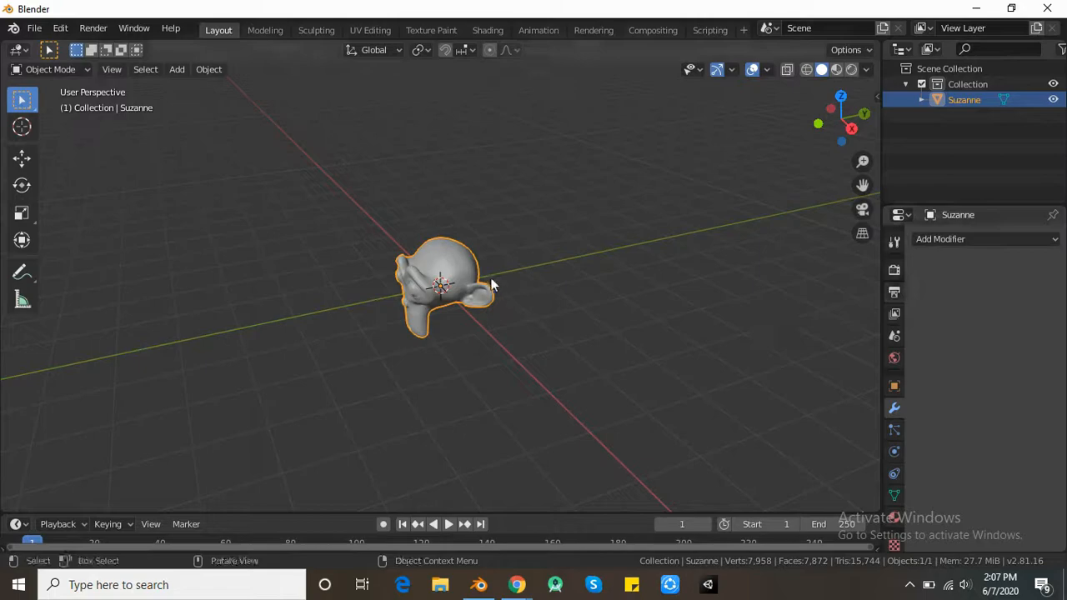
# - Shade the monkey head smooth
pyautogui.rightClick(462, 253)
pyautogui.click(438, 258)
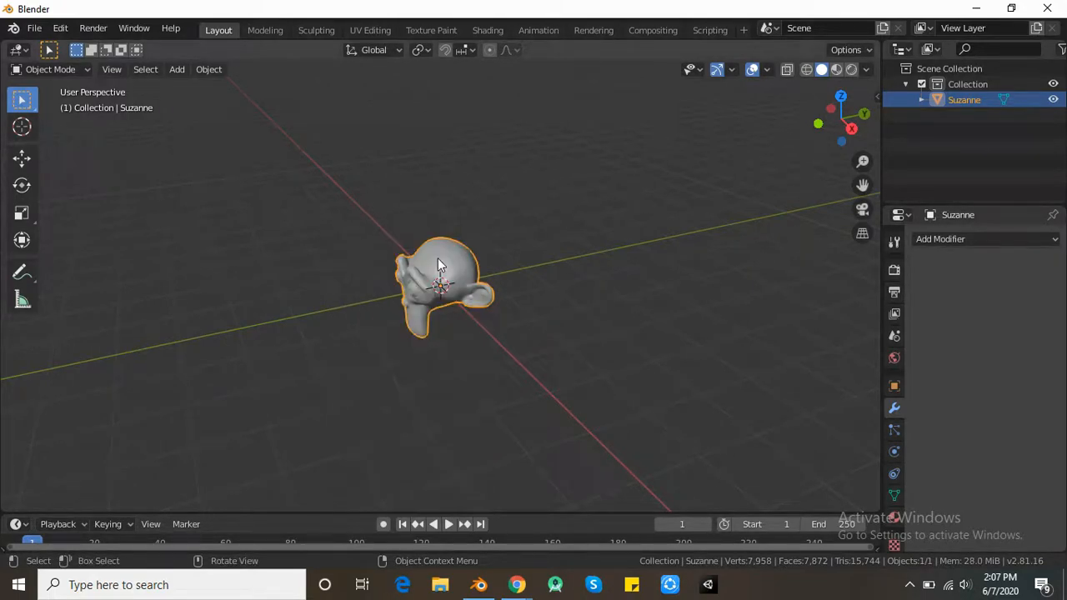
pyautogui.moveTo(424, 264); pyautogui.dragTo(408, 321, button='middle')
pyautogui.scroll(3, 539, 250)
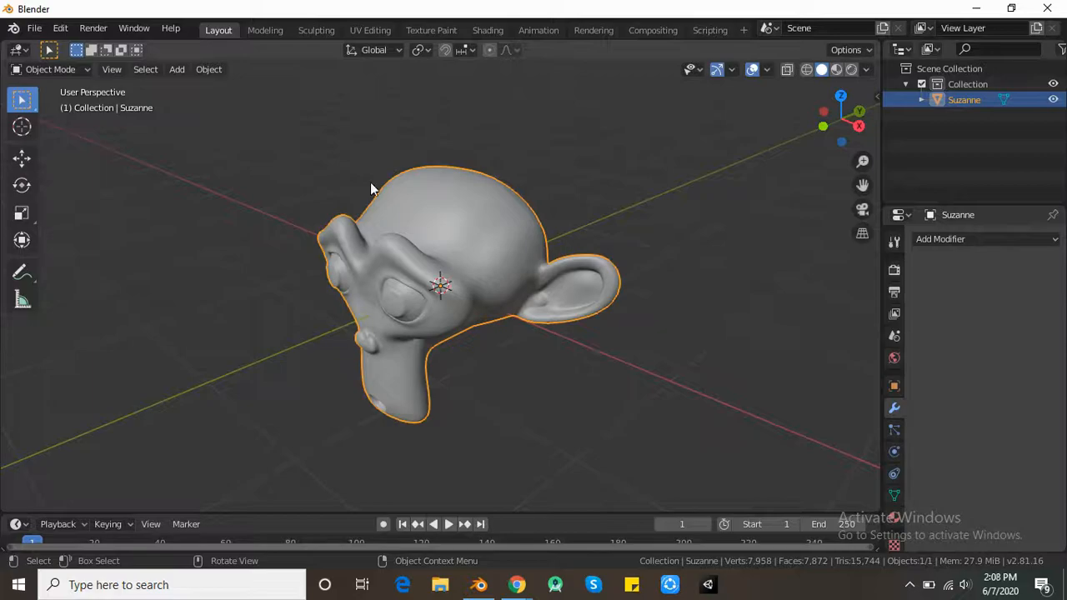
pyautogui.moveTo(430, 307); pyautogui.dragTo(436, 281, button='middle')
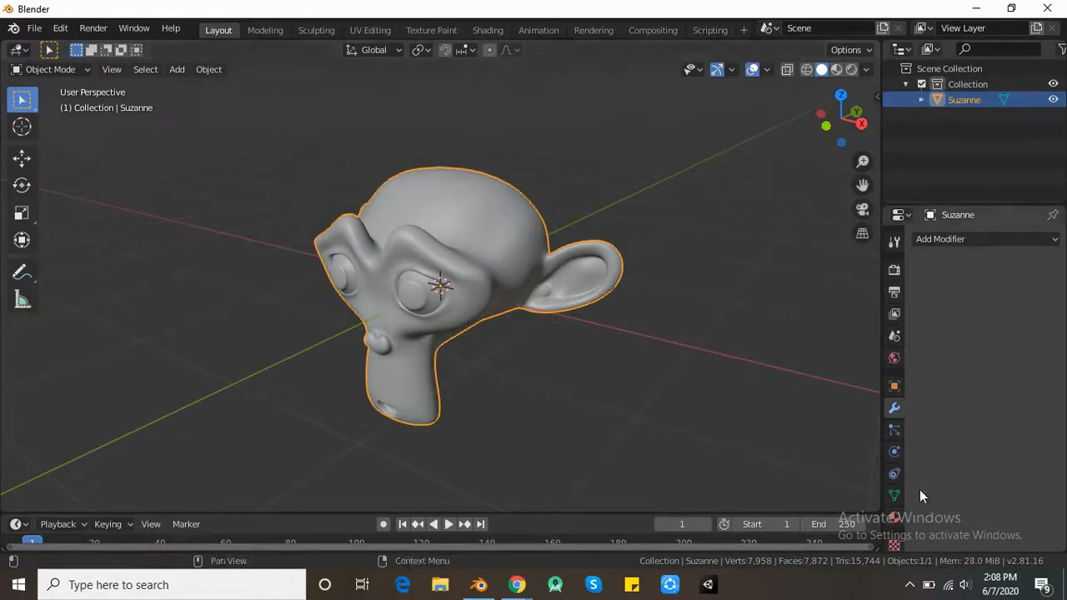
# - Create a new material on the monkey and name it face
pyautogui.click(894, 518)
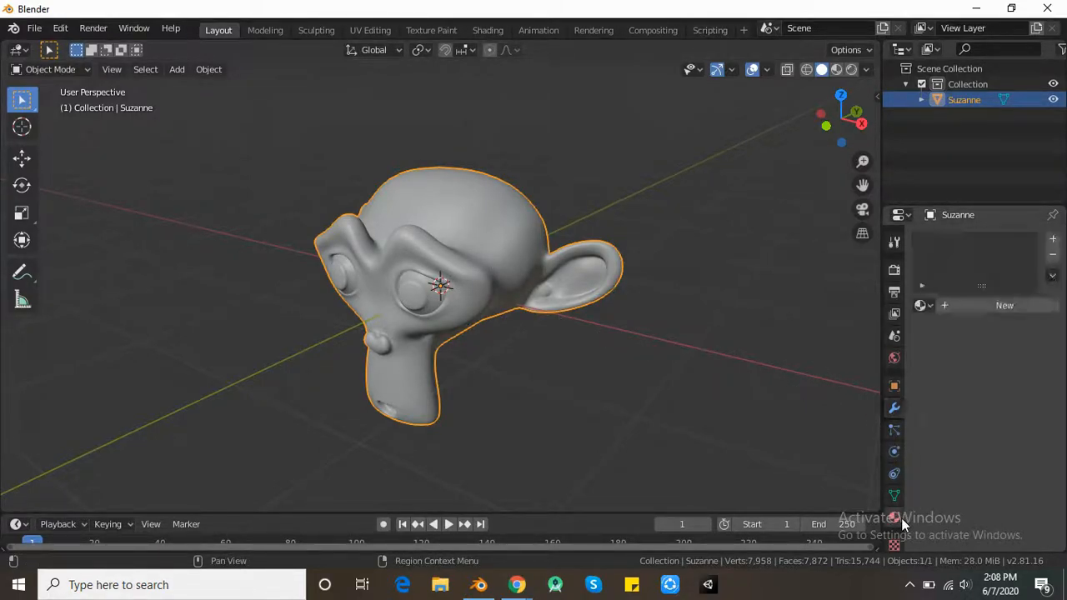
pyautogui.click(985, 305)
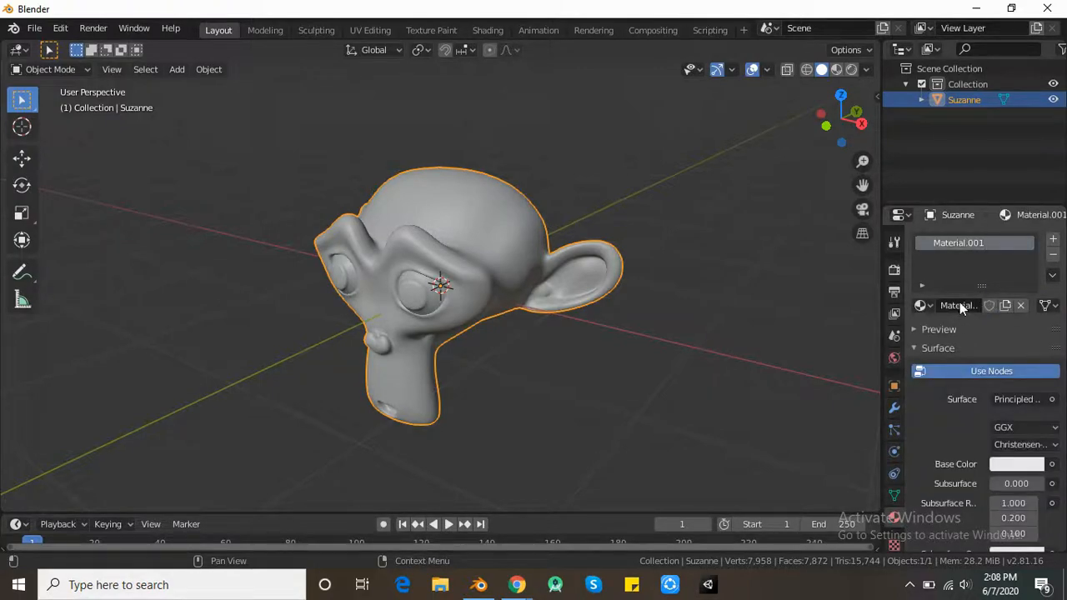
pyautogui.click(962, 305)
pyautogui.click(965, 304)
pyautogui.write('ace')
pyautogui.hotkey('ctrl', 'a')
pyautogui.write('face')
pyautogui.press('Return')
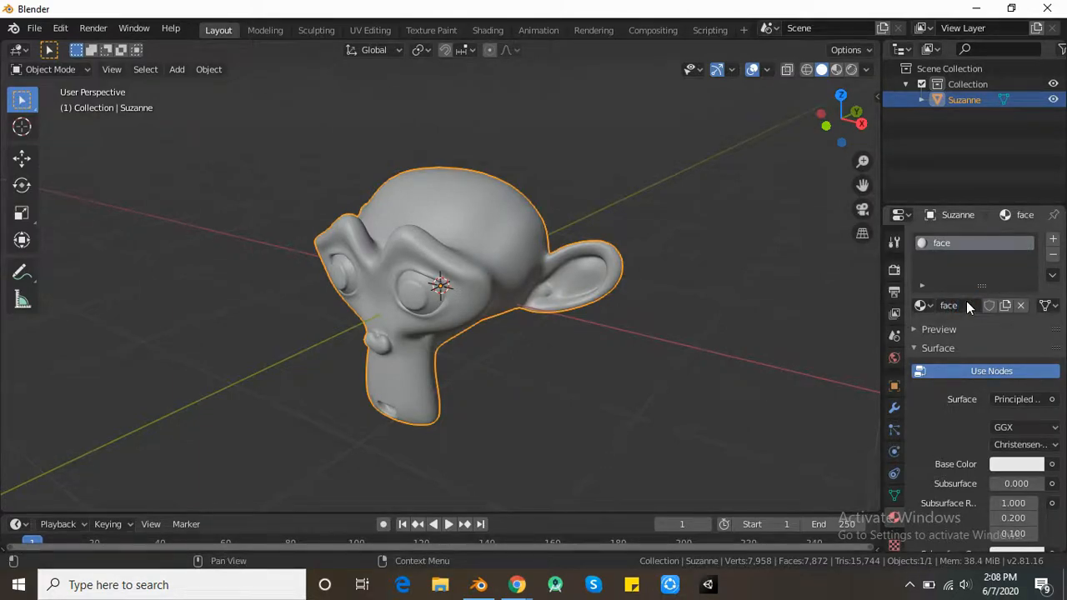
# - Add a second material slot with a new material named eyes
pyautogui.click(1053, 239)
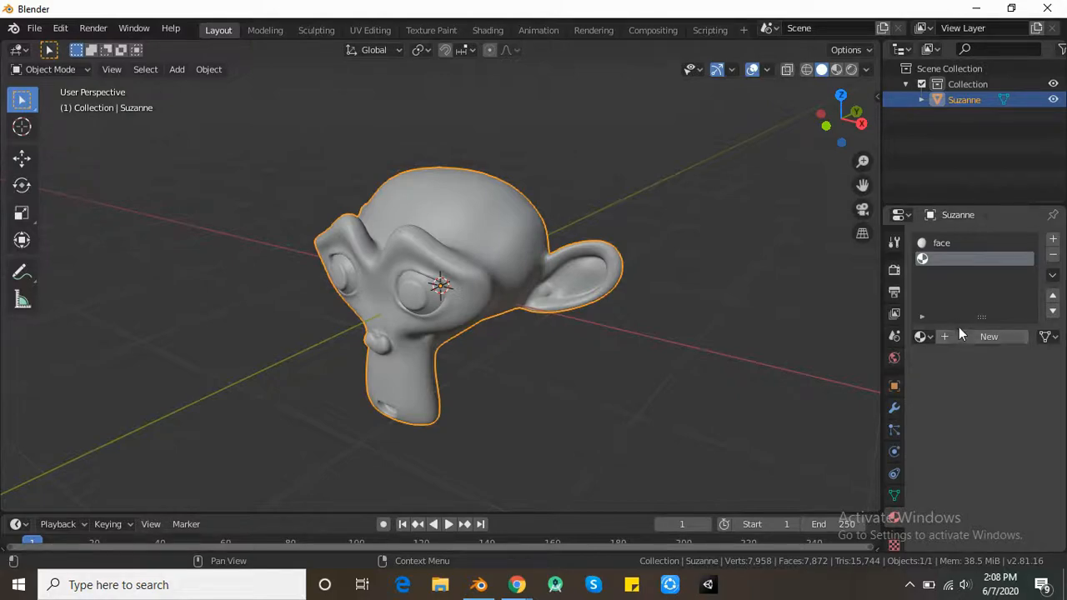
pyautogui.click(959, 335)
pyautogui.click(959, 336)
pyautogui.write('eyes')
pyautogui.press('Return')
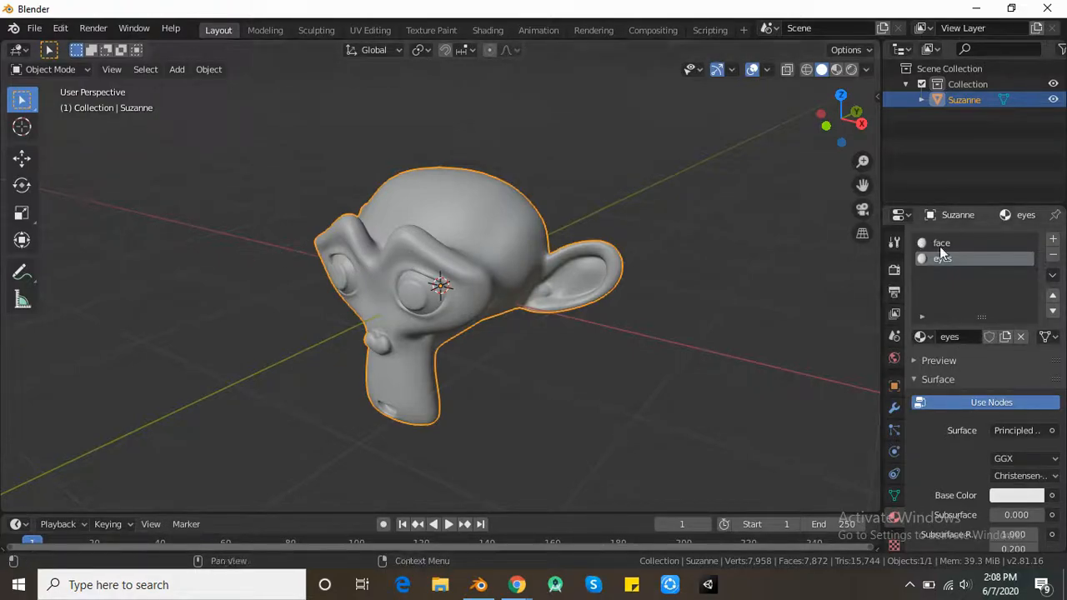
# - Select the linked geometry of both eyeballs in Edit Mode and assign the eyes material to it
pyautogui.press('Tab')
pyautogui.moveTo(436, 286); pyautogui.dragTo(495, 193, button='middle')
pyautogui.scroll(3, 478, 243)
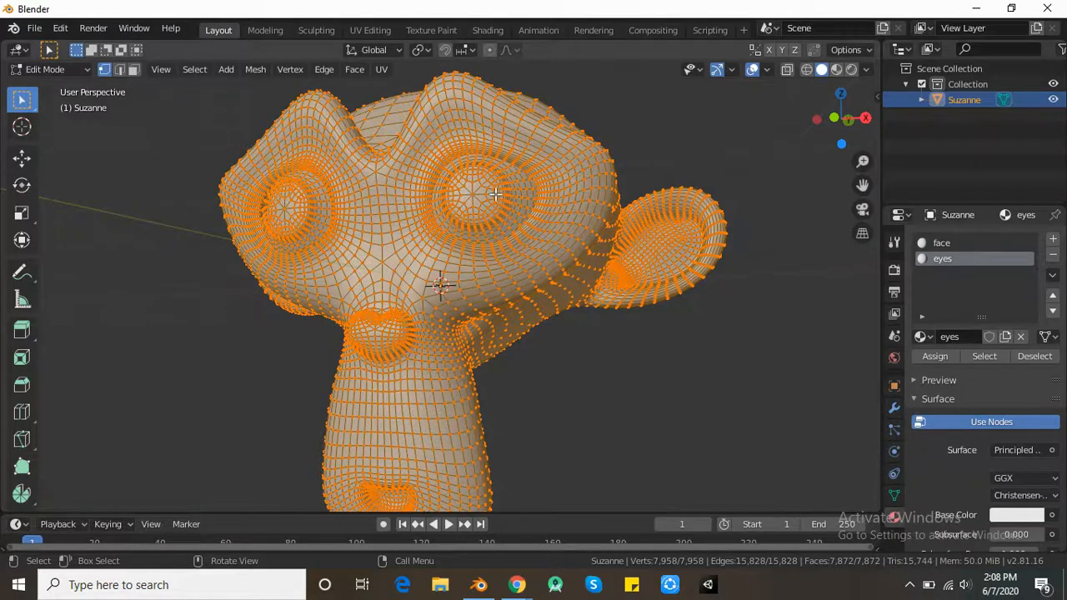
pyautogui.click(495, 193)
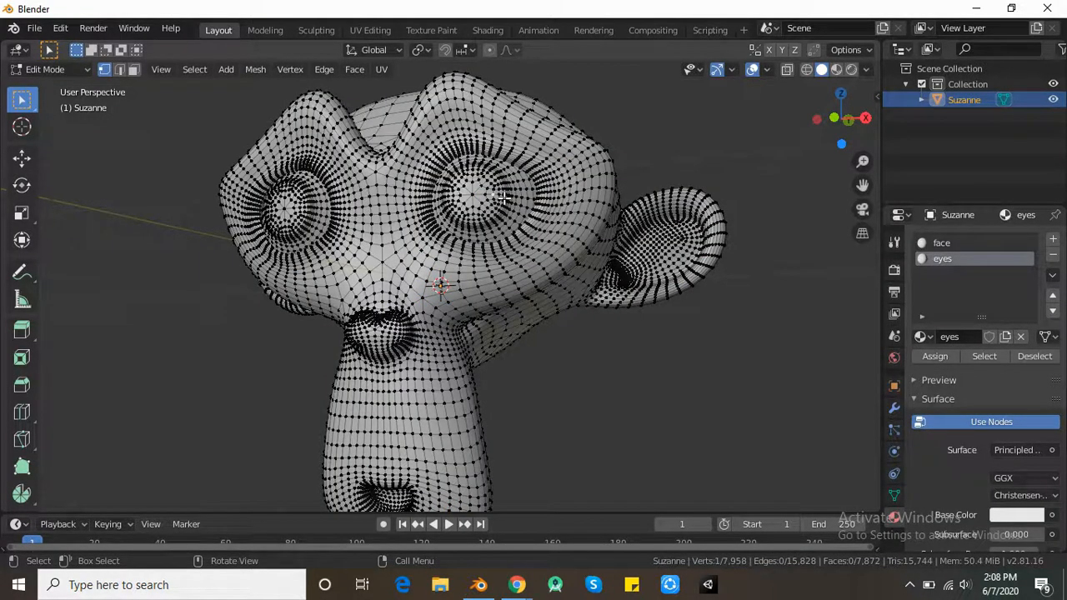
pyautogui.hotkey('ctrl', 'l')
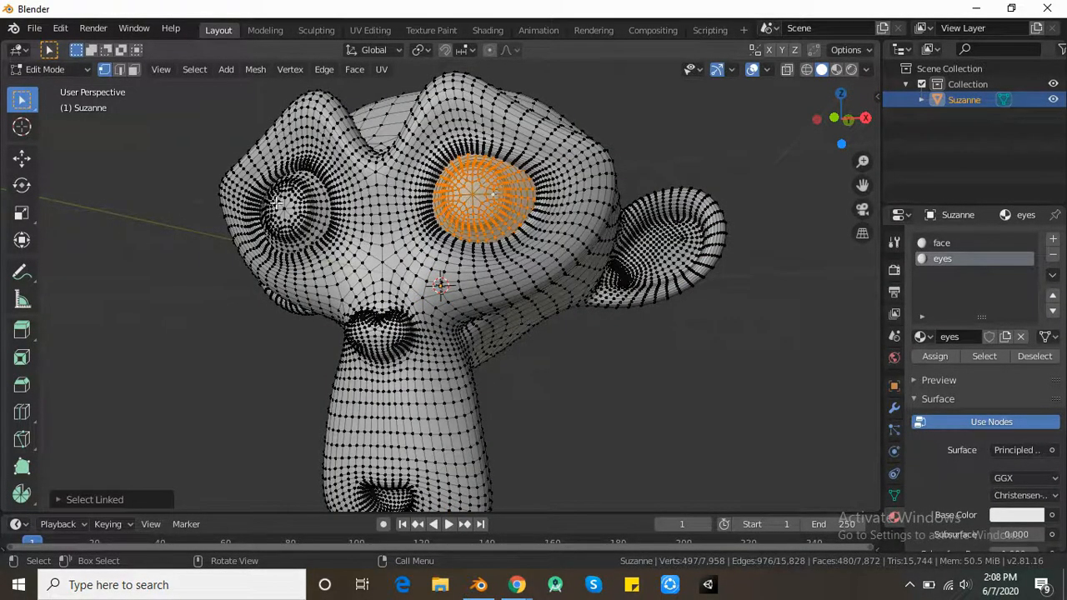
pyautogui.press('l')
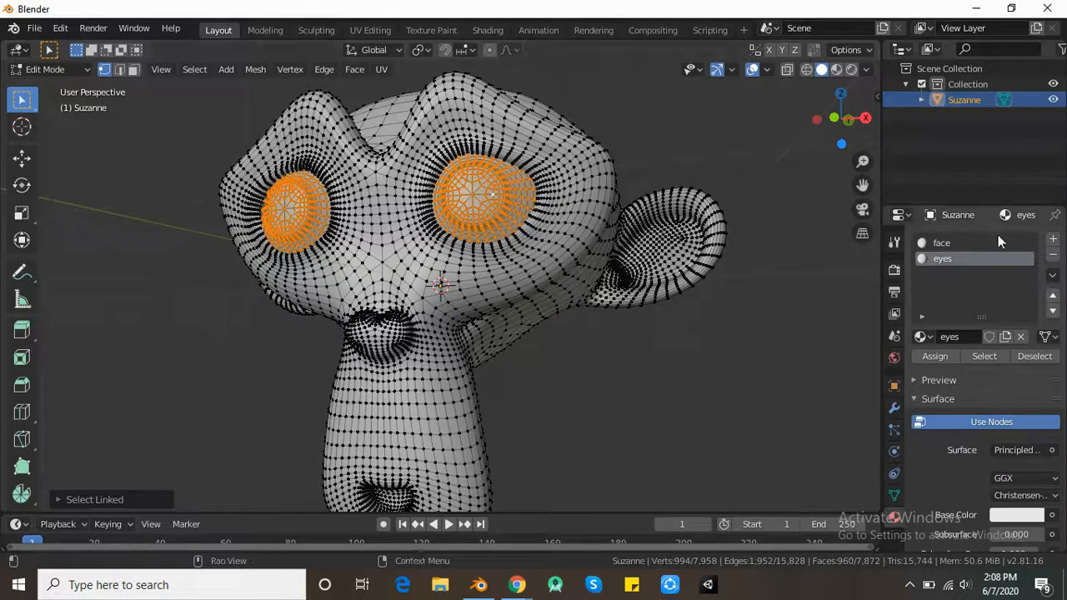
pyautogui.click(935, 356)
# - Invert the selection, assign the face material to the rest of the head, and return to Object Mode
pyautogui.moveTo(584, 250); pyautogui.dragTo(488, 206, button='middle')
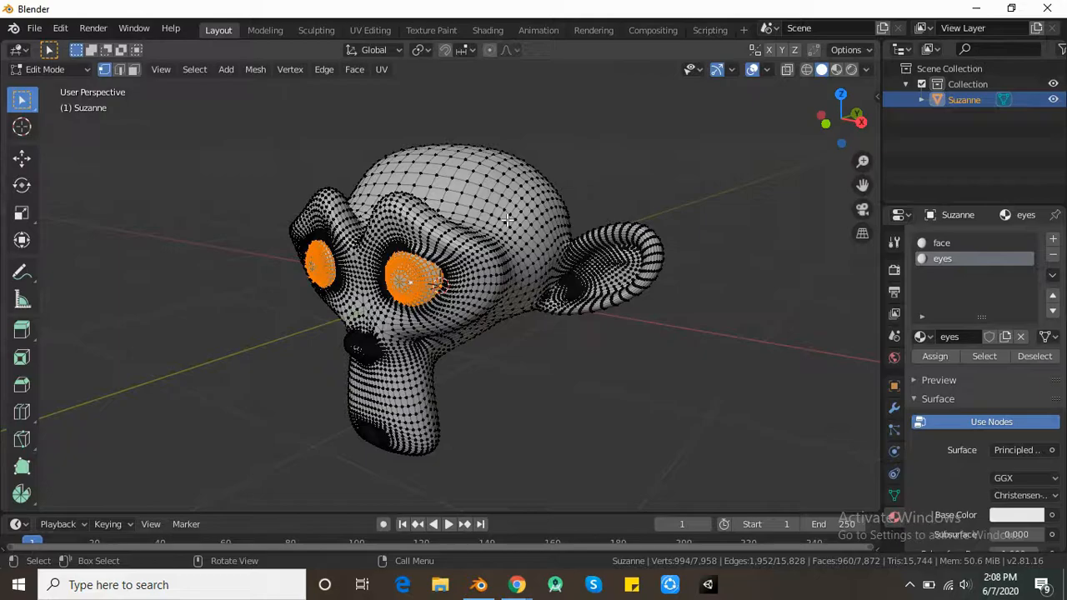
pyautogui.hotkey('ctrl', 'i')
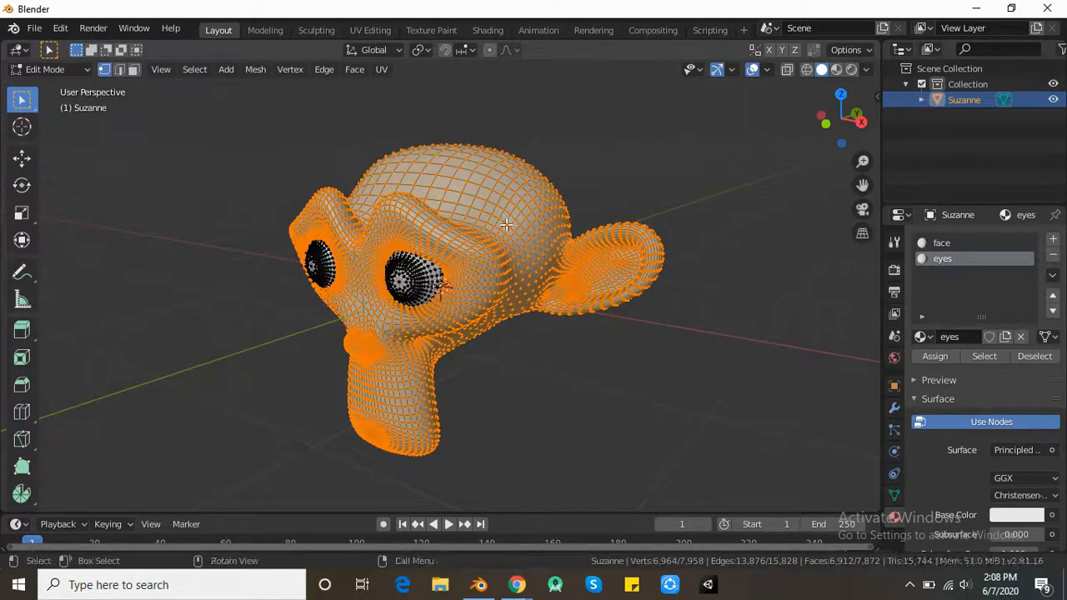
pyautogui.click(971, 244)
pyautogui.click(949, 357)
pyautogui.scroll(-1, 502, 303)
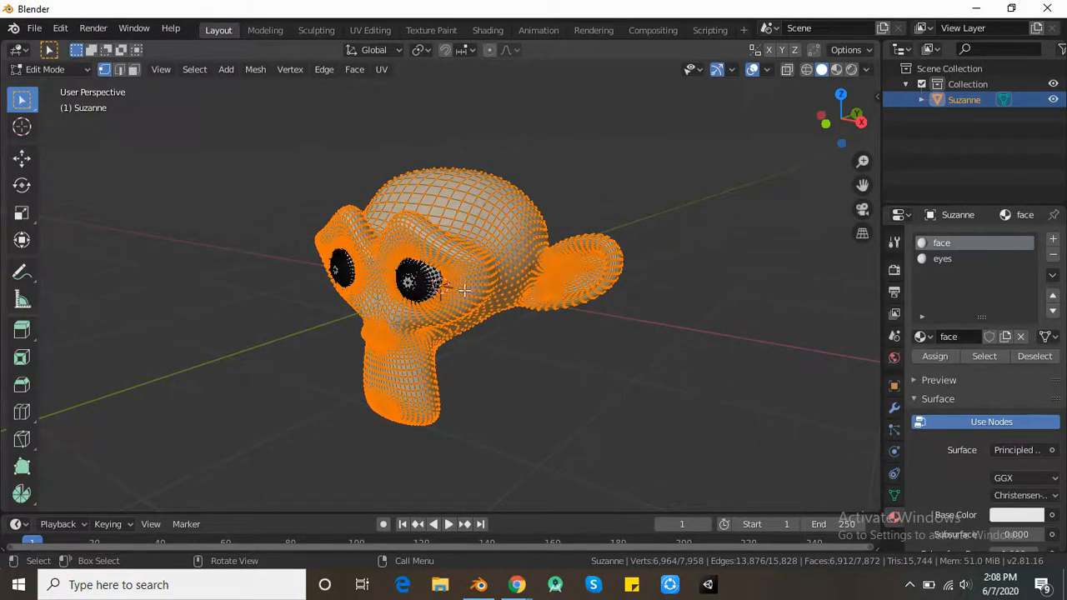
pyautogui.scroll(-2, 528, 233)
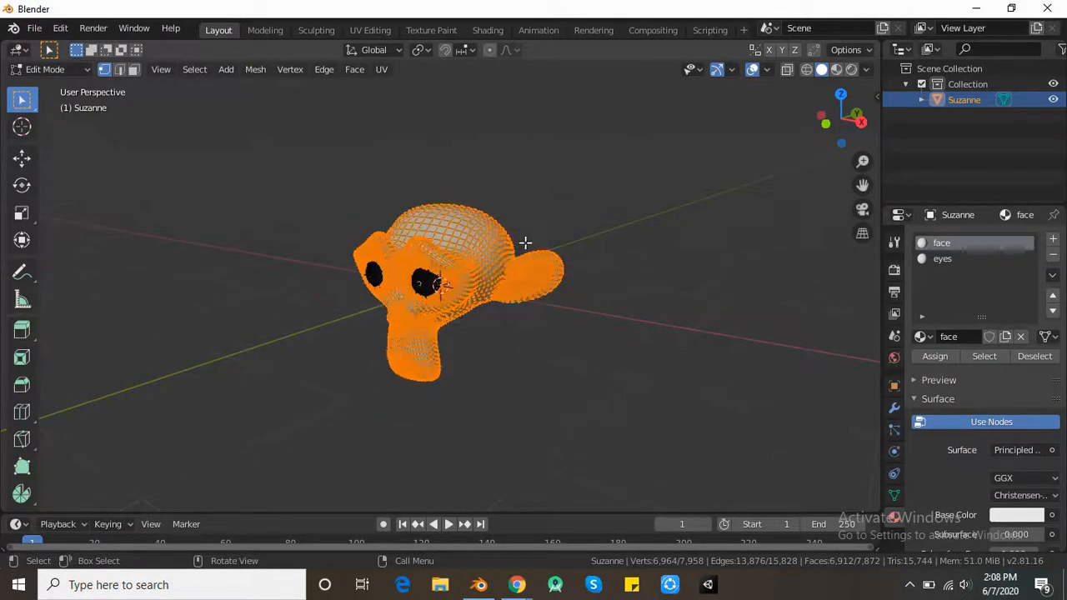
pyautogui.press('Tab')
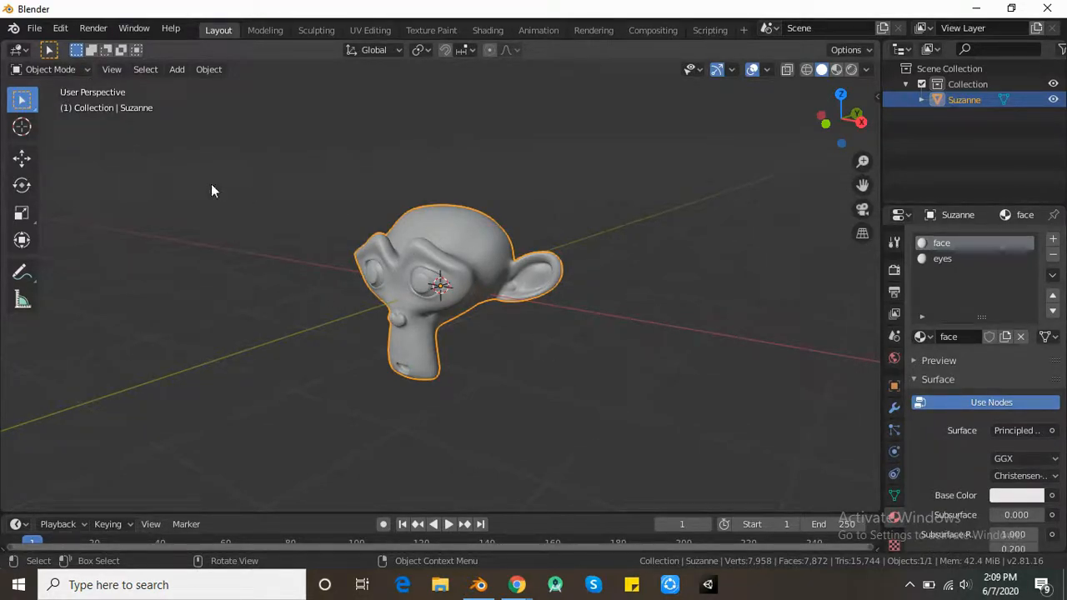
# - Export the monkey to the Desktop in Wavefront OBJ format as susanne.obj, with Selection Only enabled
pyautogui.click(34, 28)
pyautogui.moveTo(61, 28)
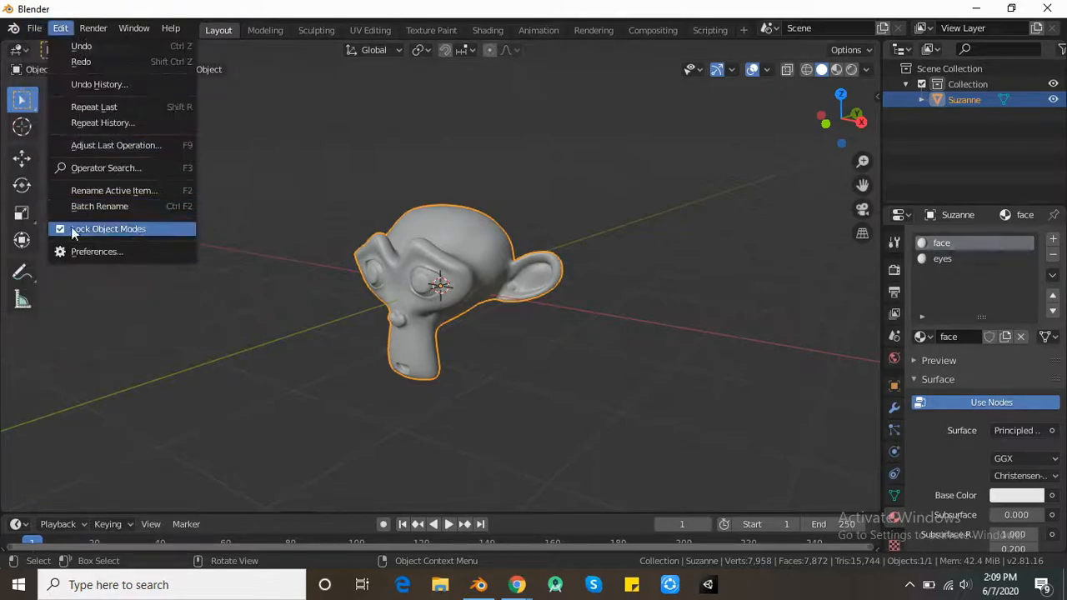
pyautogui.click(74, 230)
pyautogui.click(34, 28)
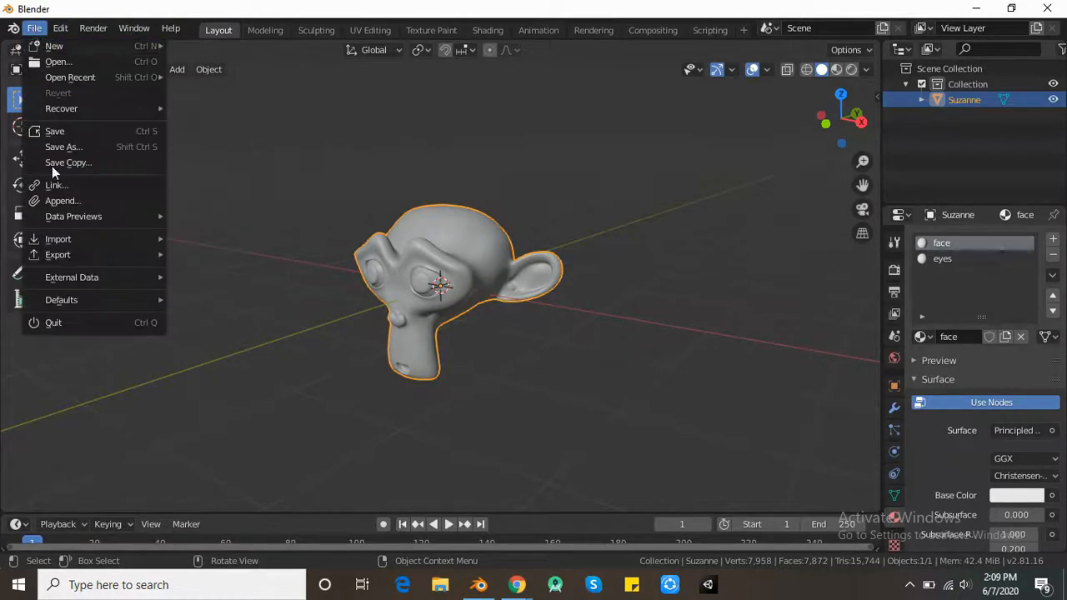
pyautogui.moveTo(99, 257)
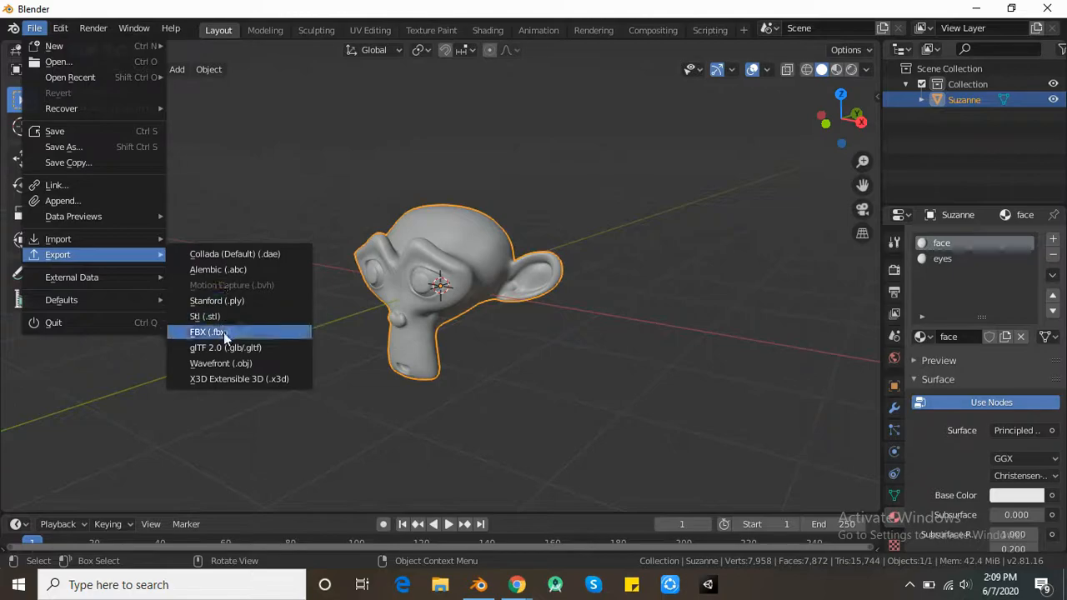
pyautogui.click(221, 363)
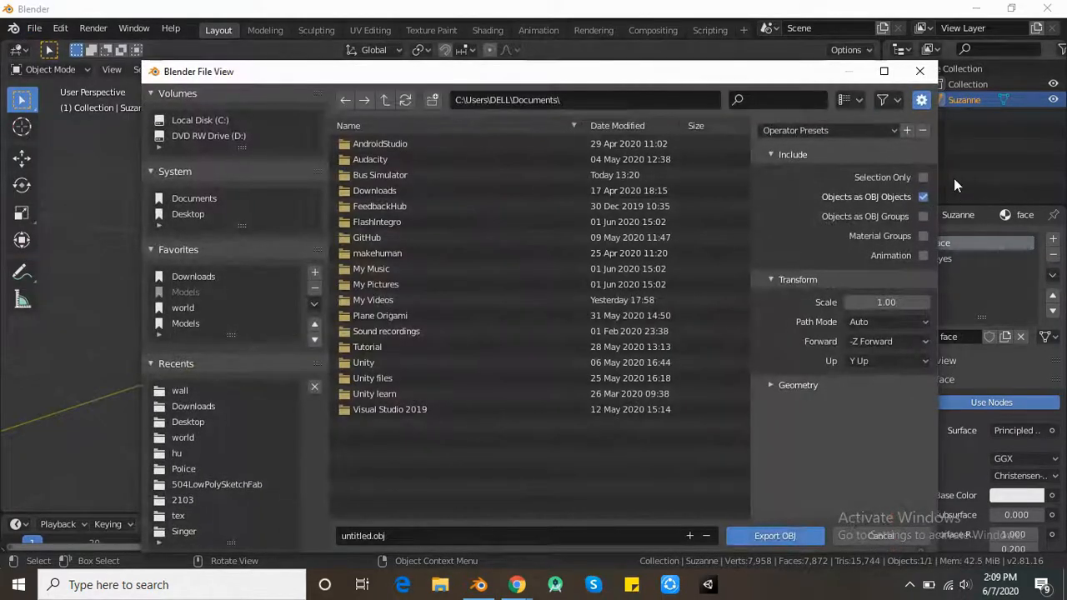
pyautogui.click(922, 177)
pyautogui.click(350, 534)
pyautogui.doubleClick(359, 536)
pyautogui.write('susanne')
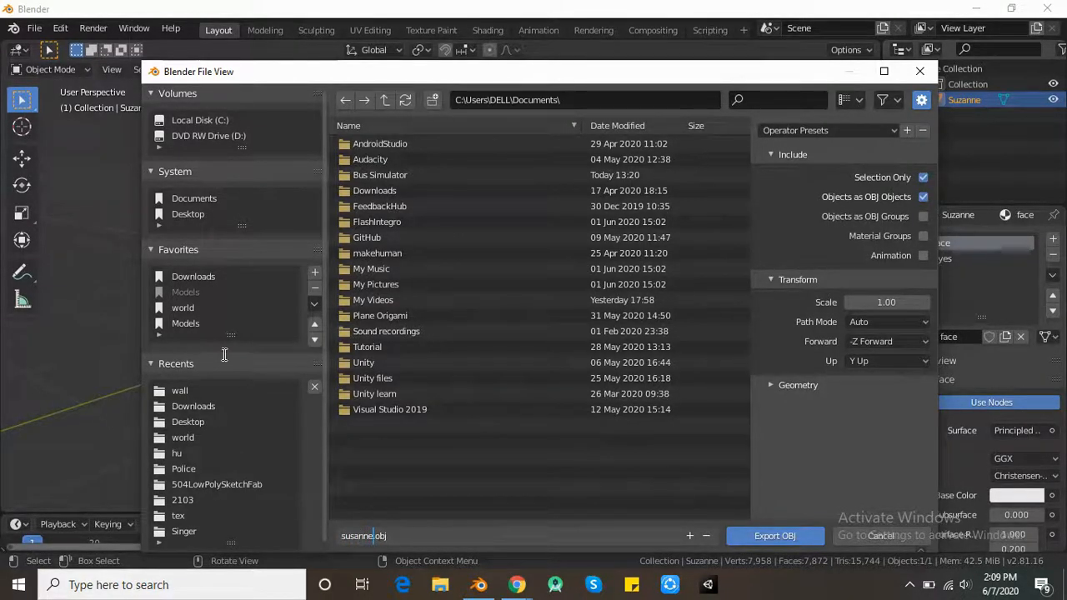
pyautogui.click(187, 215)
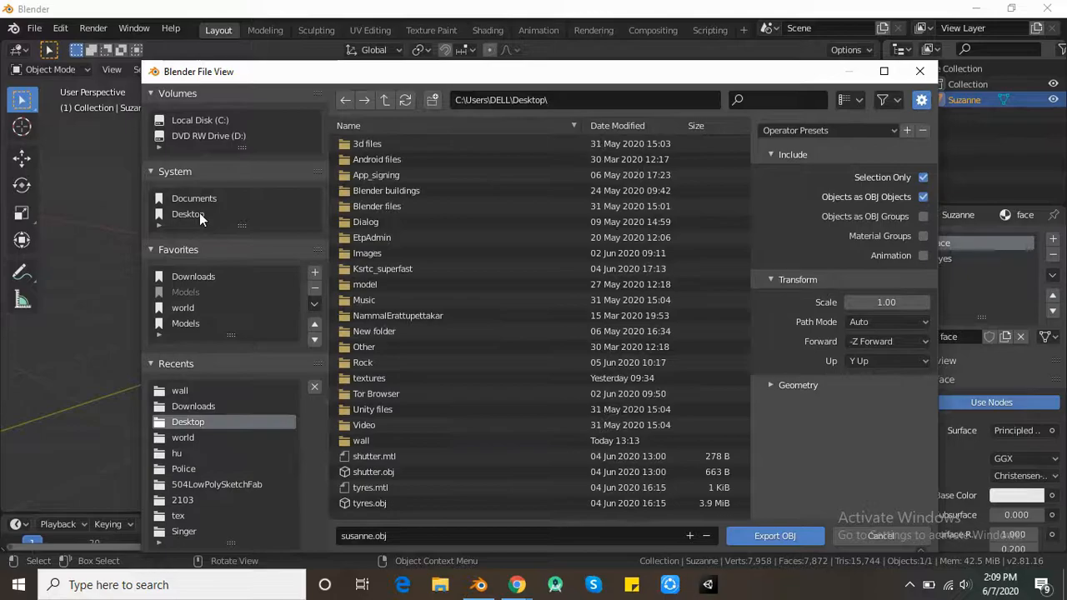
pyautogui.click(784, 537)
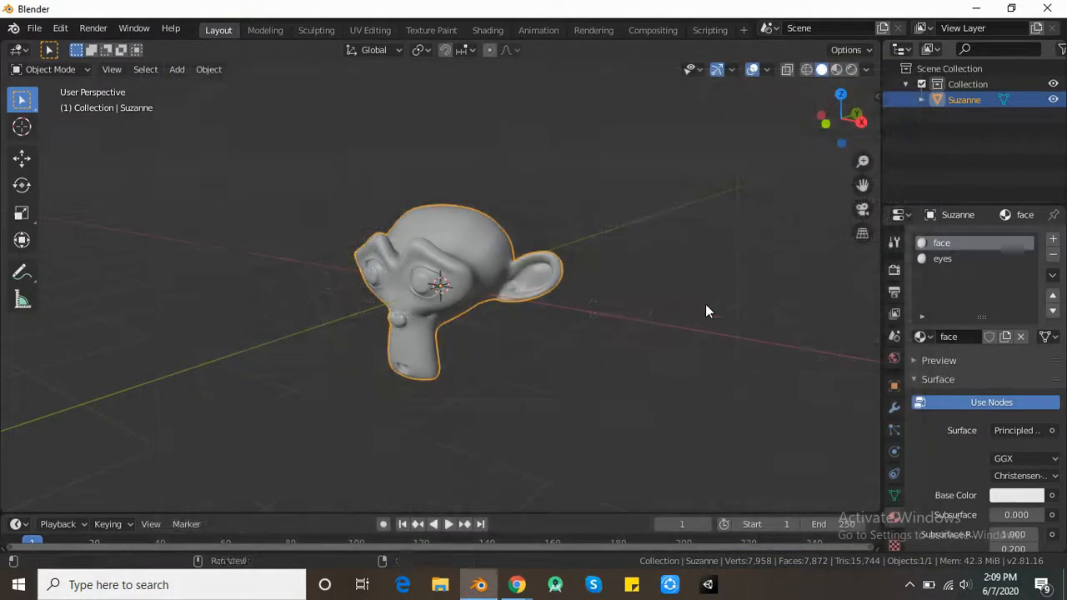
# - Minimize Blender to locate susanne.obj on the desktop, and launch ArmorPaint in a maximized window
pyautogui.click(976, 8)
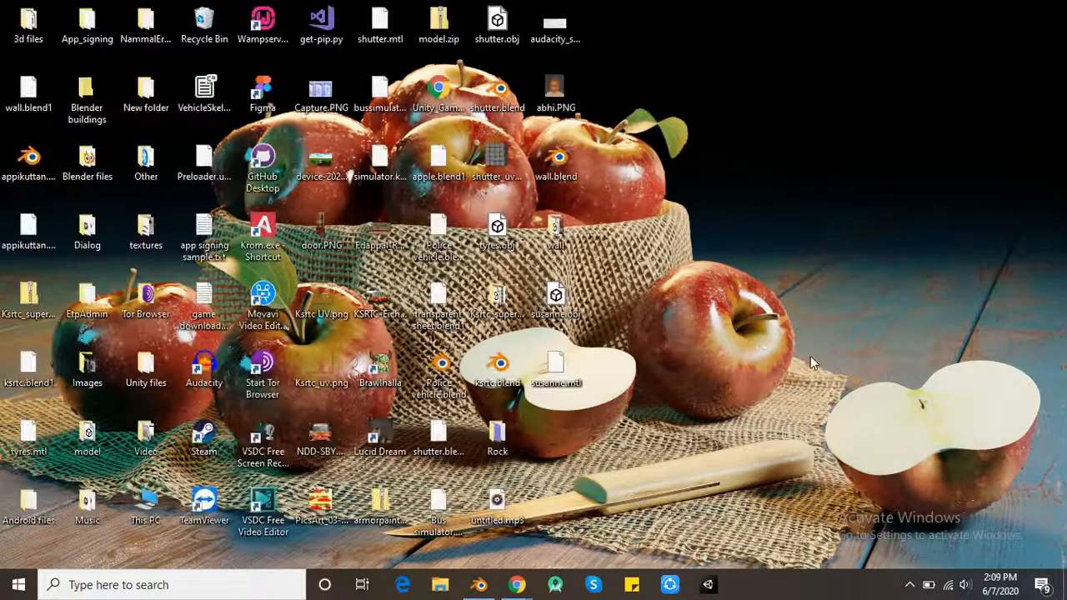
pyautogui.click(555, 299)
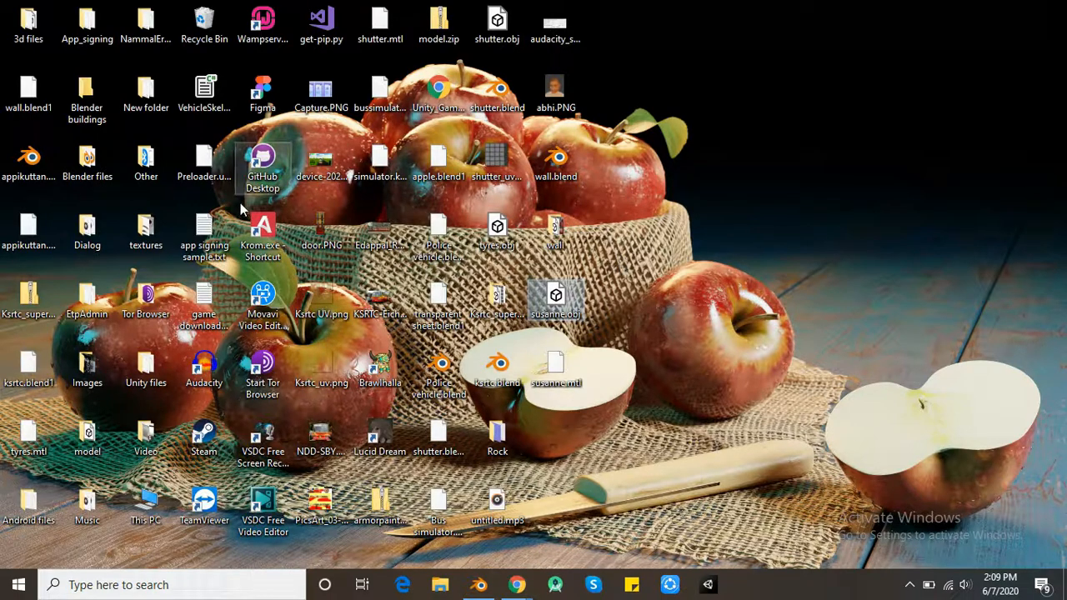
pyautogui.click(264, 232)
pyautogui.doubleClick(264, 233)
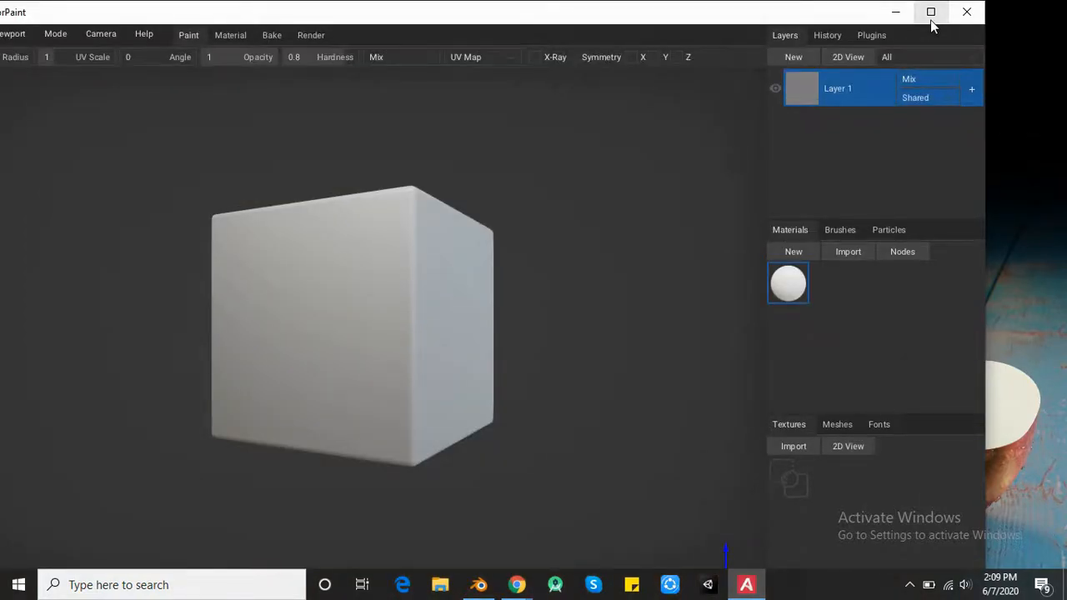
pyautogui.click(931, 9)
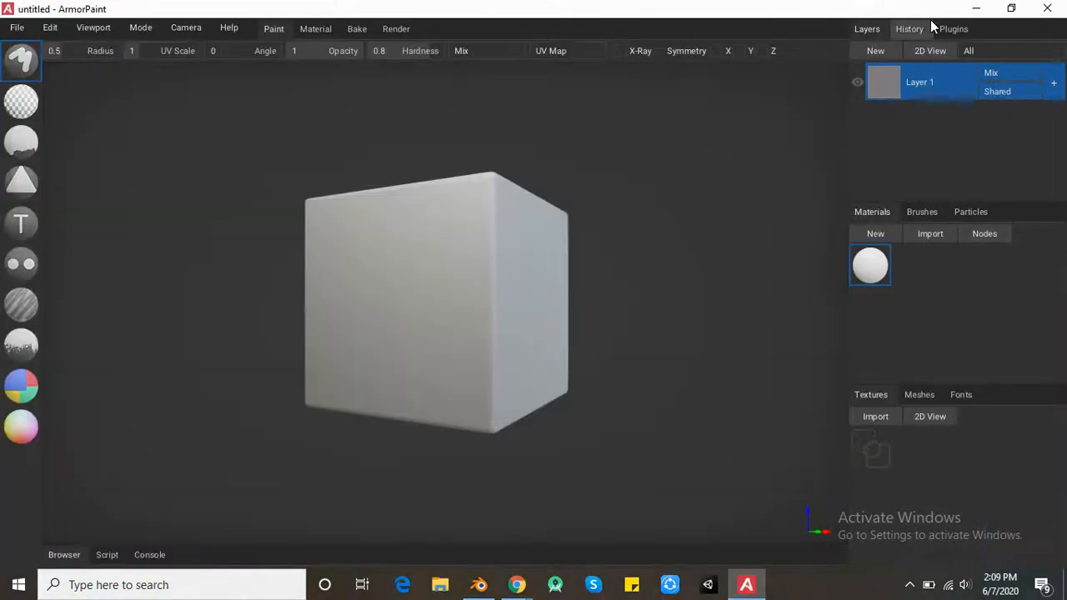
pyautogui.scroll(-1, 569, 289)
pyautogui.scroll(3, 455, 288)
pyautogui.scroll(-4, 667, 291)
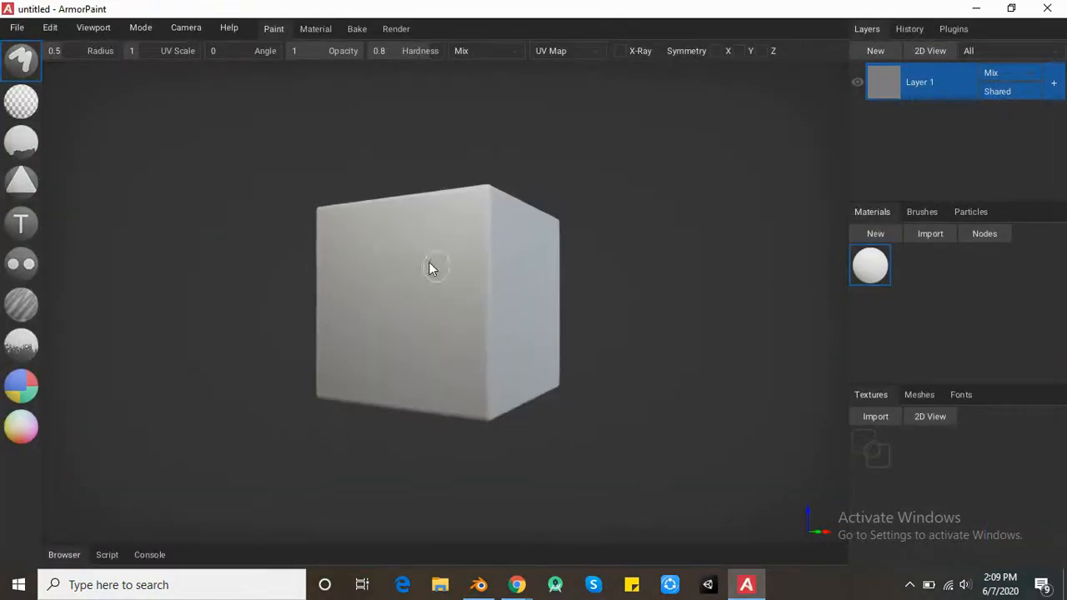
# - Examine the default cube from several angles and distances
pyautogui.moveTo(579, 292); pyautogui.dragTo(683, 330, button='right')
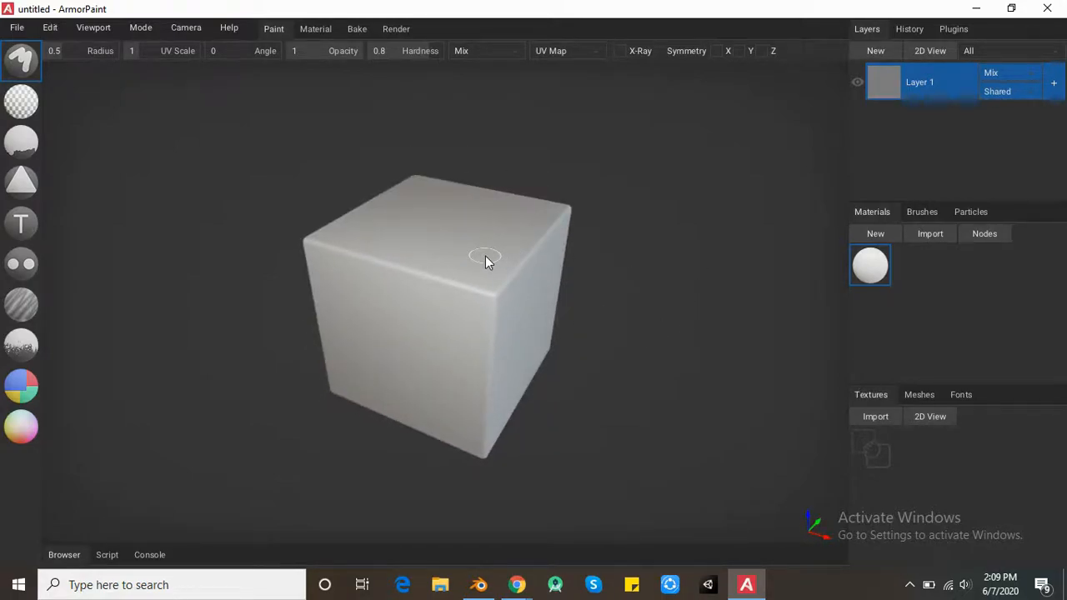
pyautogui.scroll(1, 624, 346)
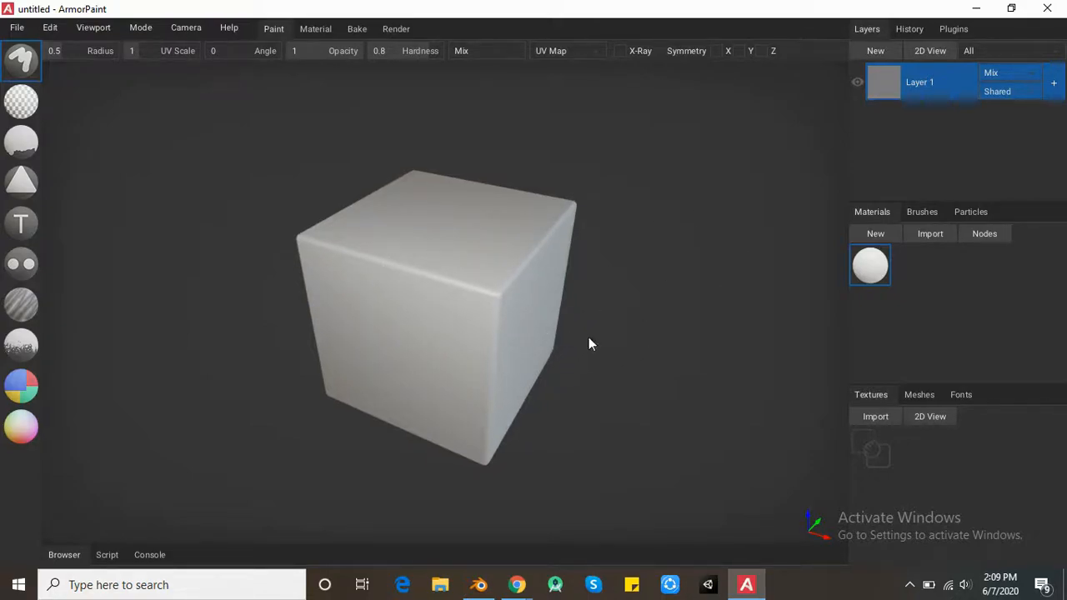
pyautogui.moveTo(587, 329)
pyautogui.mouseDown(button='right')
pyautogui.moveTo(492, 319)
pyautogui.moveTo(496, 296)
pyautogui.moveTo(600, 320)
pyautogui.mouseUp(button='right')
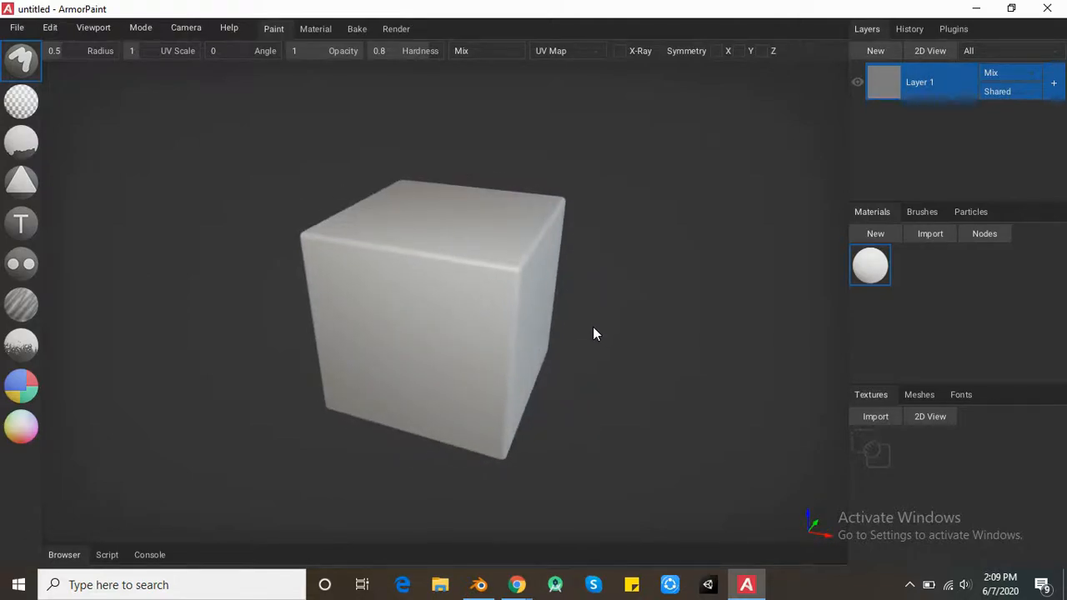
pyautogui.scroll(4, 593, 327)
pyautogui.scroll(-3, 593, 328)
pyautogui.scroll(4, 594, 327)
pyautogui.scroll(-3, 594, 328)
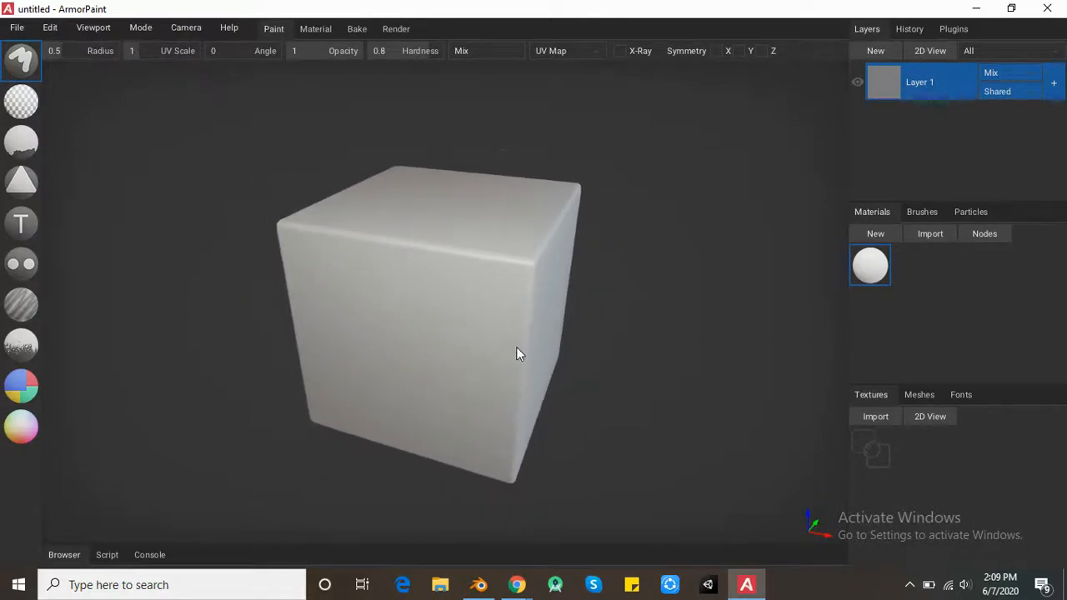
pyautogui.scroll(-1, 305, 363)
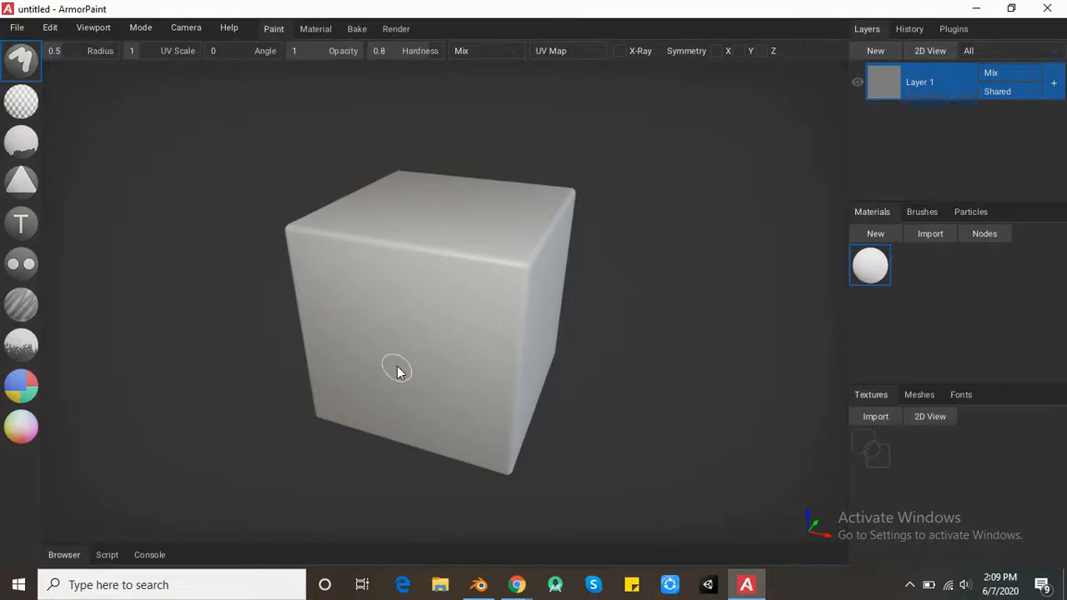
pyautogui.moveTo(524, 316); pyautogui.dragTo(433, 312, button='right')
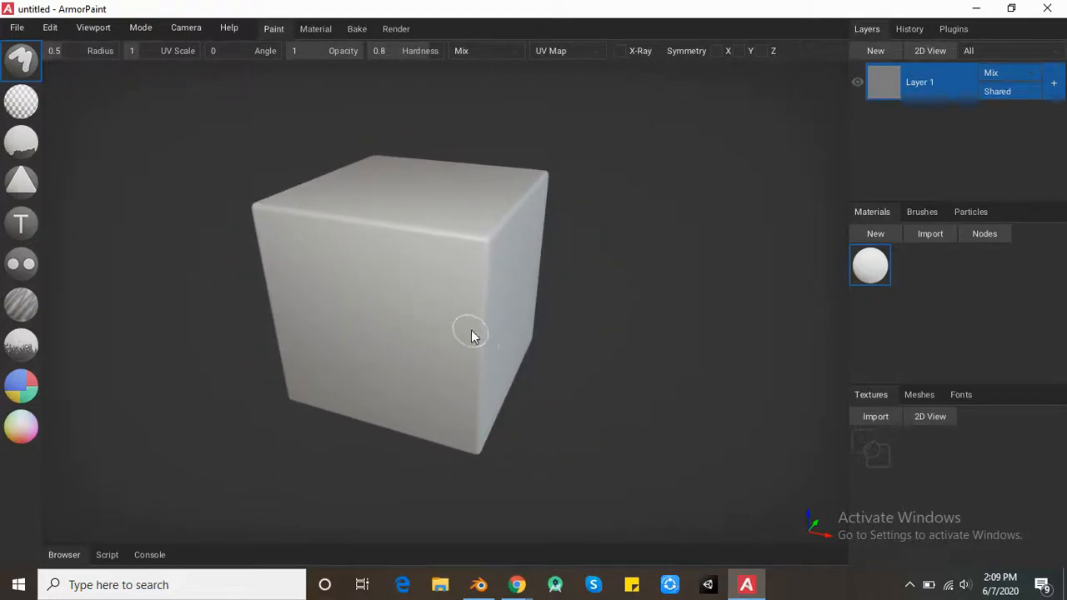
# - Import susanne.obj from the desktop as the mesh, split by Material
pyautogui.click(918, 399)
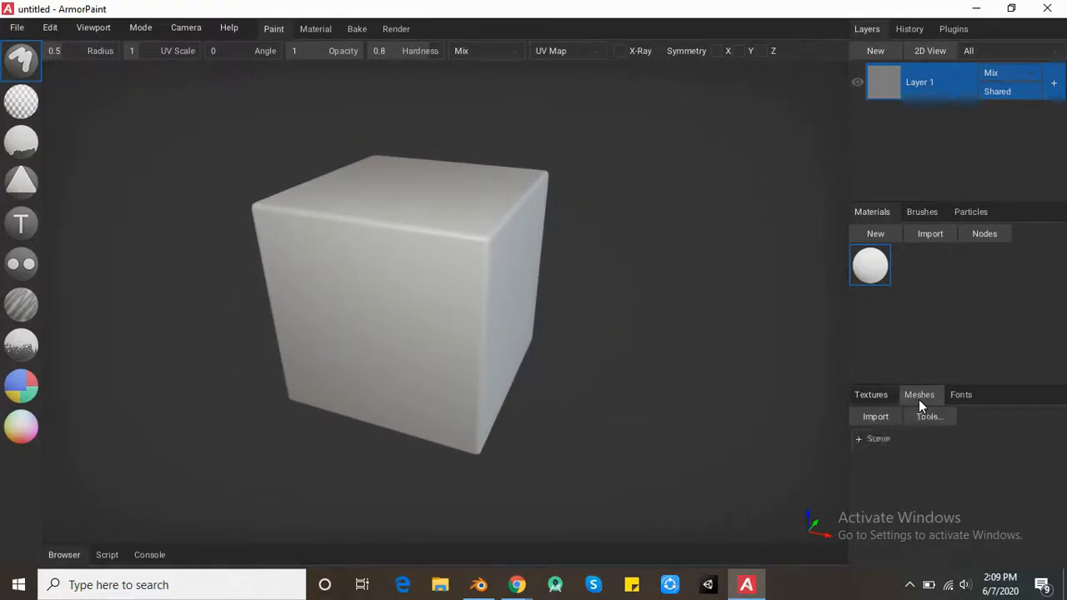
pyautogui.press('super+d')
pyautogui.moveTo(572, 293); pyautogui.dragTo(502, 300)
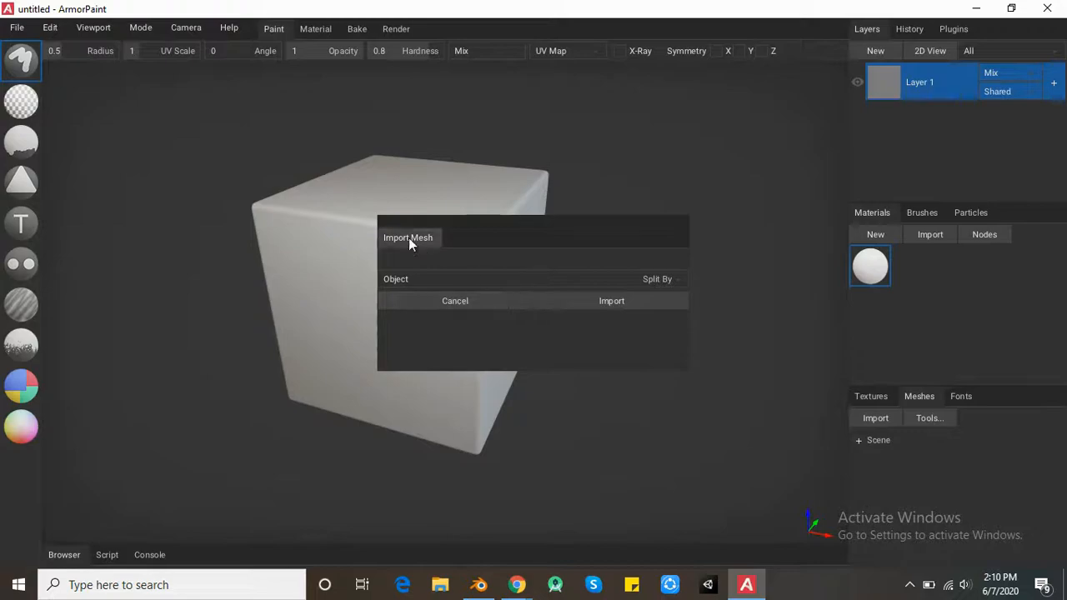
pyautogui.click(667, 279)
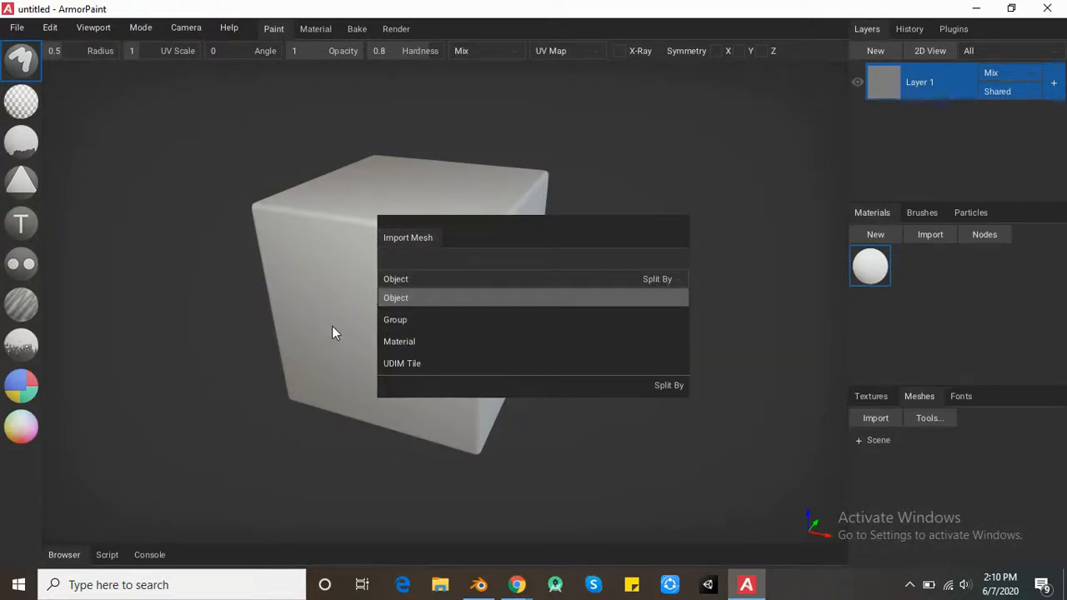
pyautogui.click(413, 340)
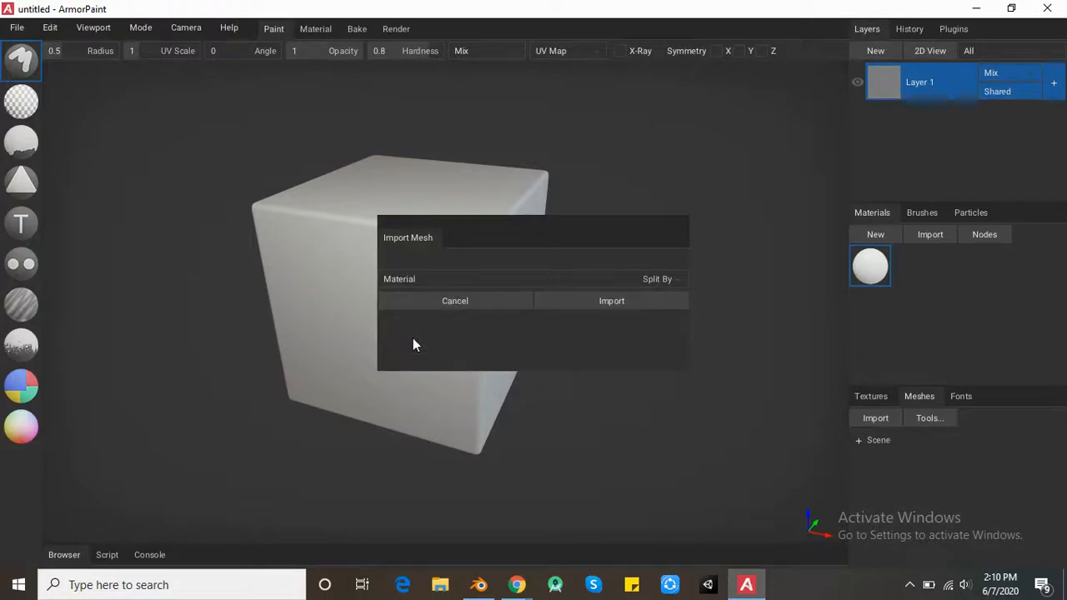
pyautogui.click(632, 298)
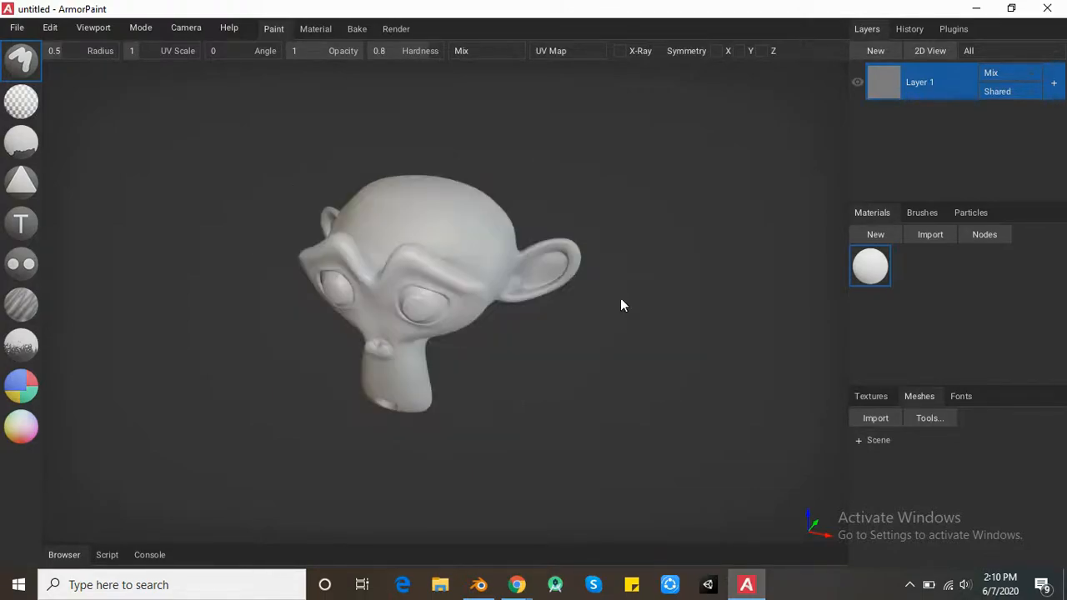
# - Restrict Layer 1 to the eyes object and inspect the isolated eyeballs on the monkey head
pyautogui.moveTo(428, 356); pyautogui.dragTo(588, 296, button='right')
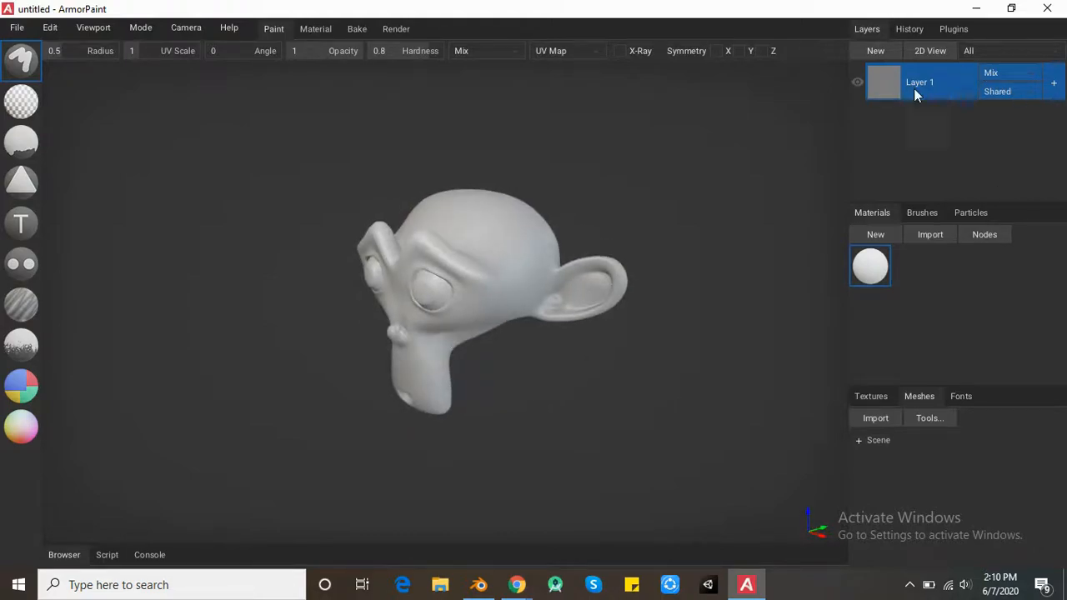
pyautogui.click(1033, 93)
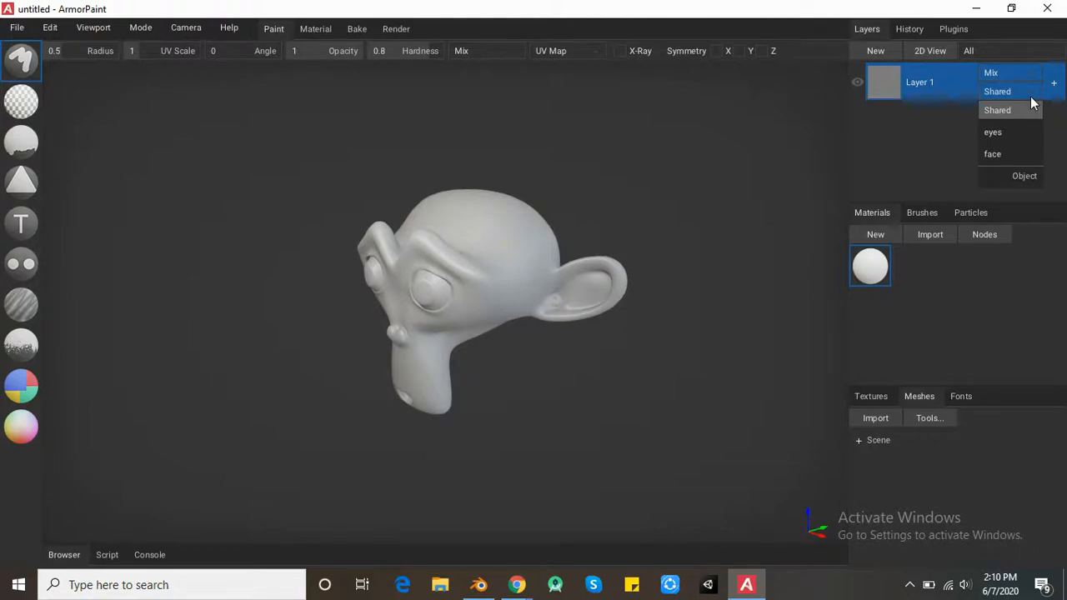
pyautogui.click(997, 133)
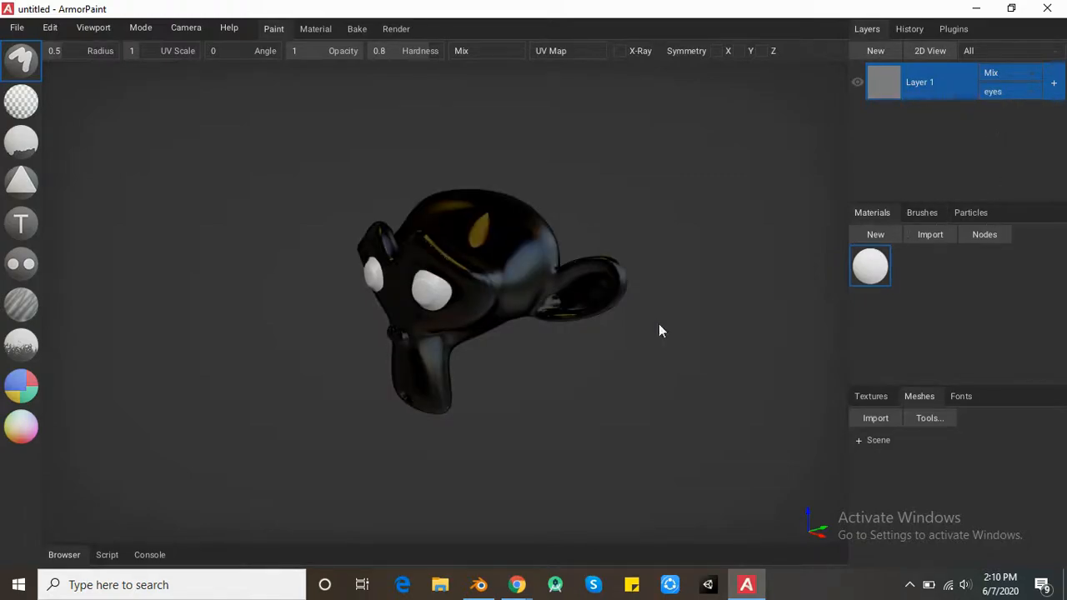
pyautogui.moveTo(487, 294); pyautogui.dragTo(569, 236, button='right')
pyautogui.scroll(4, 512, 260)
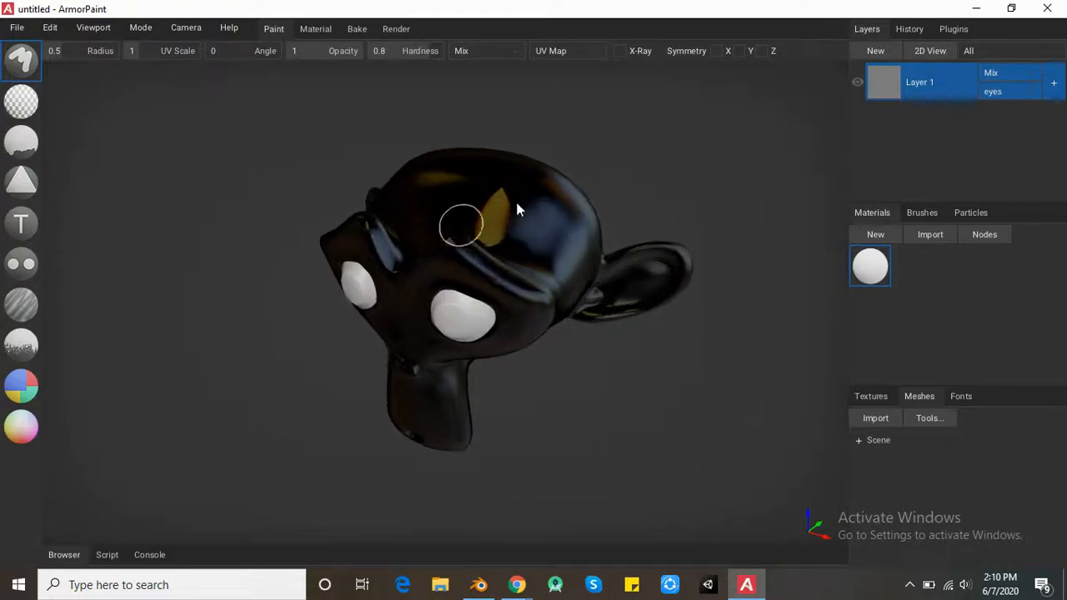
pyautogui.scroll(1, 517, 209)
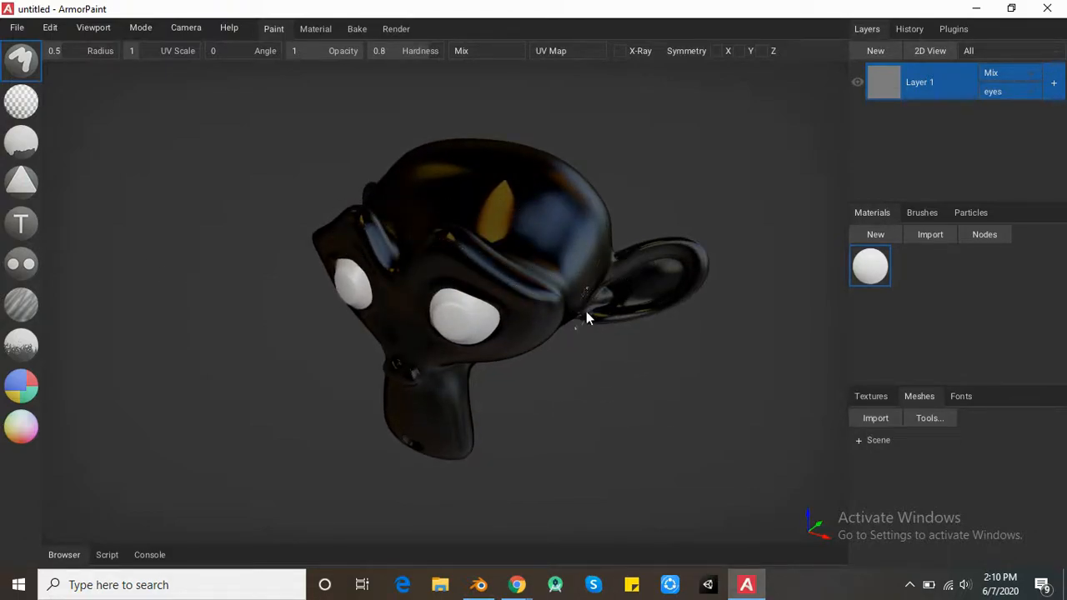
# - Set the existing material's RGB color to blue and cover both eyeballs with it, using the Brush and Fill tools
pyautogui.doubleClick(871, 267)
pyautogui.moveTo(616, 223); pyautogui.dragTo(624, 201)
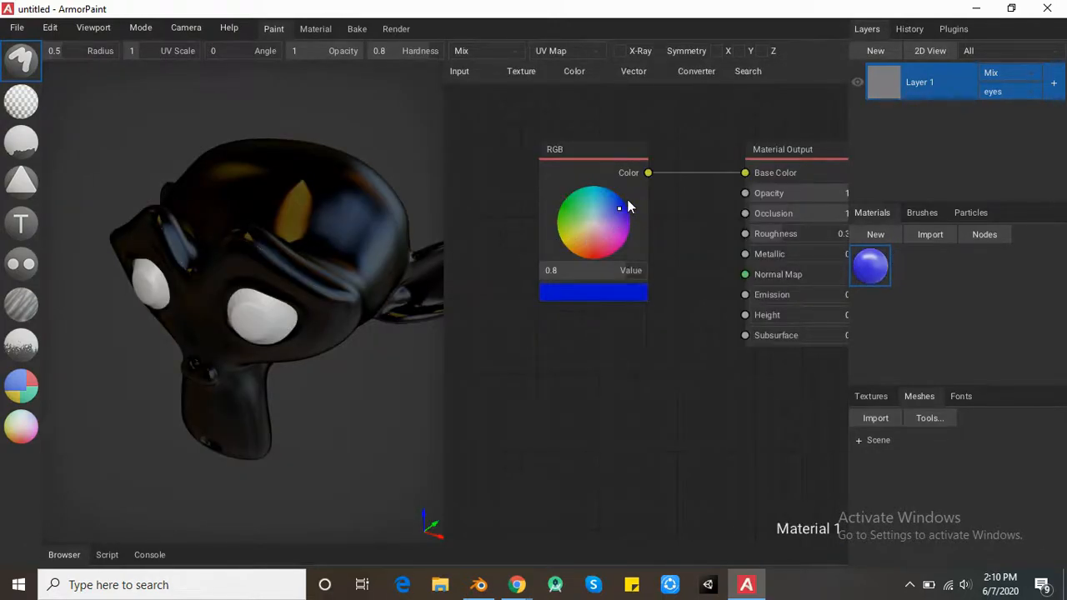
pyautogui.moveTo(269, 317)
pyautogui.mouseDown()
pyautogui.moveTo(216, 319)
pyautogui.moveTo(322, 303)
pyautogui.mouseUp()
pyautogui.moveTo(322, 302)
pyautogui.mouseDown(button='right')
pyautogui.moveTo(388, 271)
pyautogui.moveTo(323, 269)
pyautogui.mouseUp(button='right')
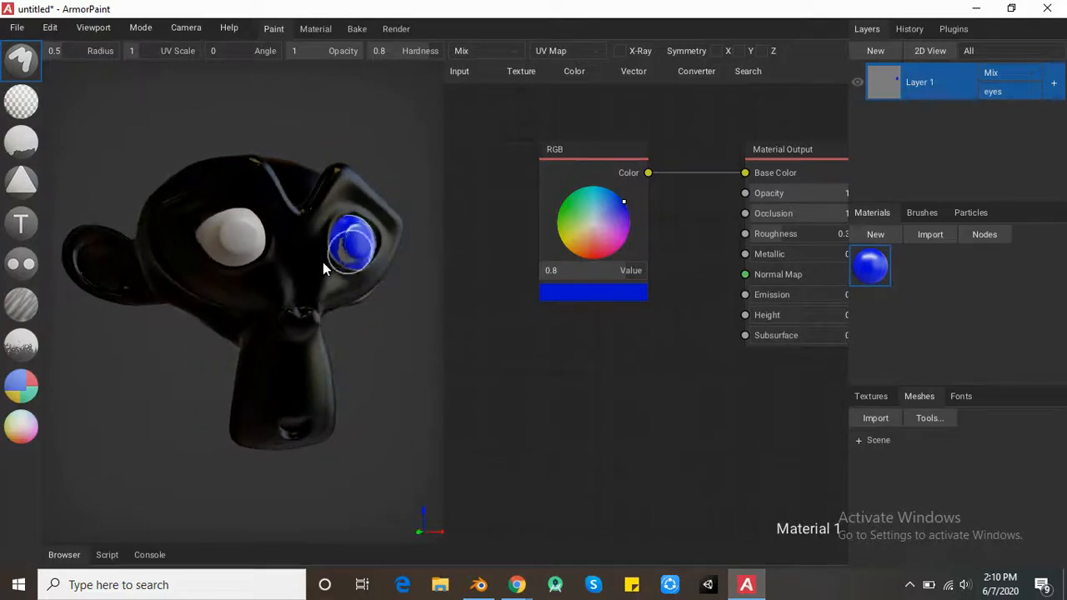
pyautogui.moveTo(250, 238)
pyautogui.mouseDown()
pyautogui.moveTo(189, 248)
pyautogui.moveTo(237, 229)
pyautogui.moveTo(225, 238)
pyautogui.mouseUp()
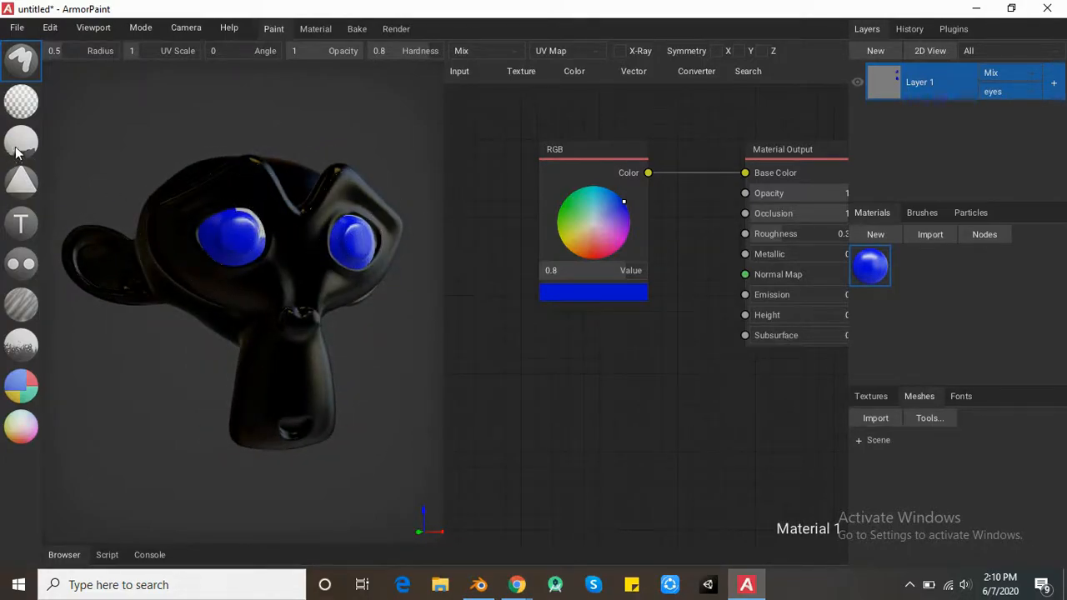
pyautogui.click(30, 147)
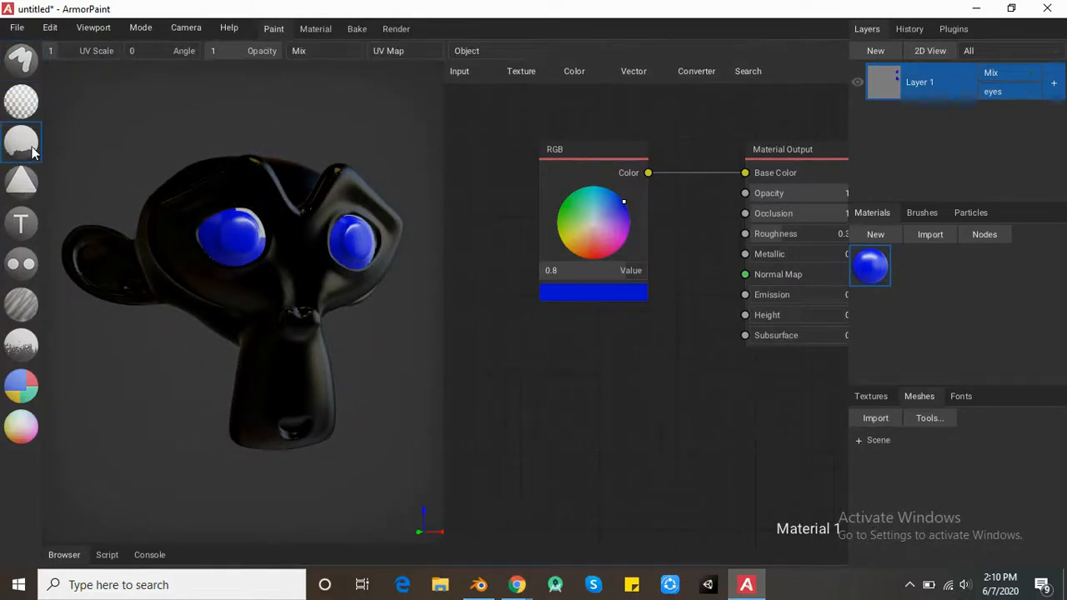
pyautogui.moveTo(392, 254); pyautogui.dragTo(350, 268, button='right')
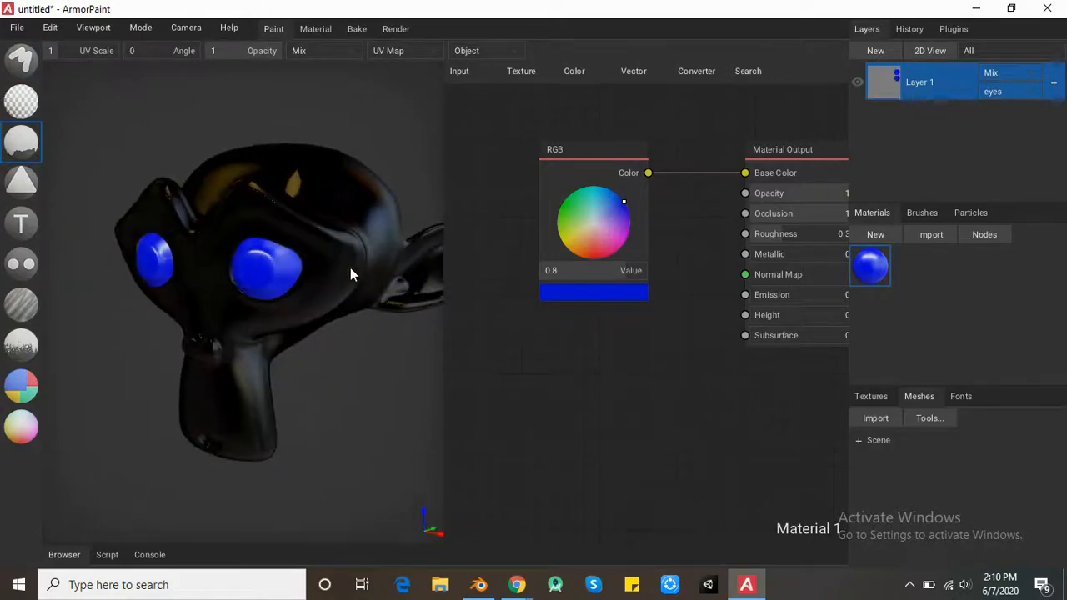
# - Restrict Layer 1 to the face object and fill the face with a new red material
pyautogui.click(1008, 90)
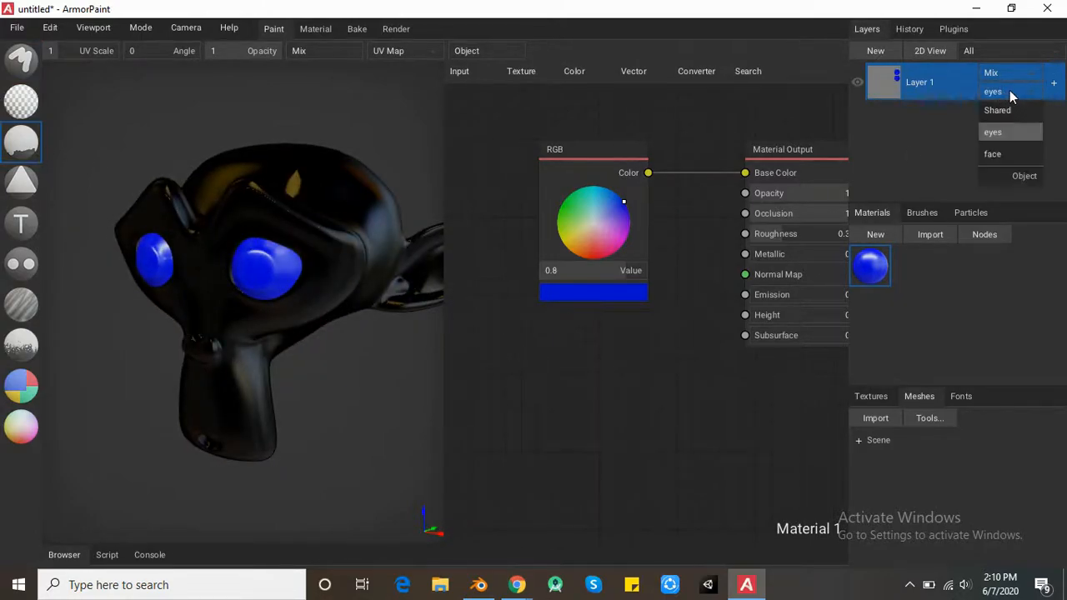
pyautogui.click(1008, 150)
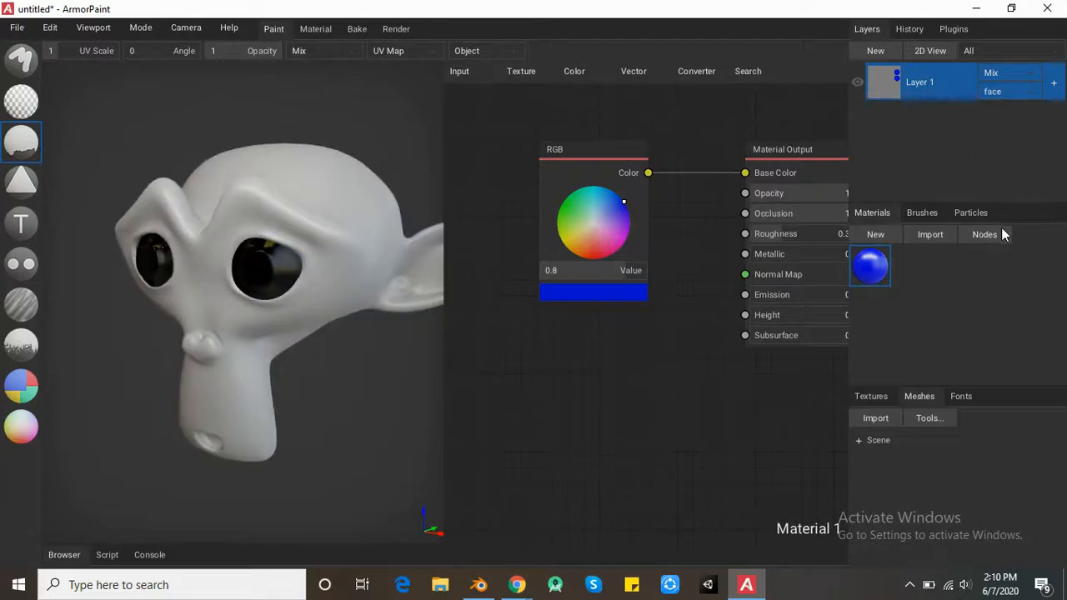
pyautogui.click(875, 234)
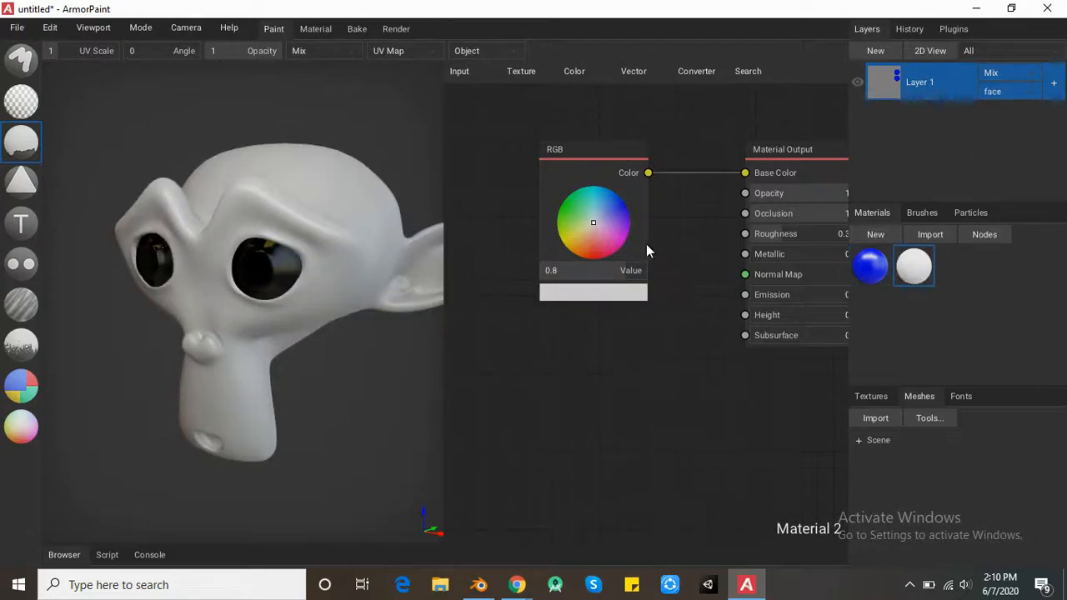
pyautogui.moveTo(601, 224); pyautogui.dragTo(599, 256)
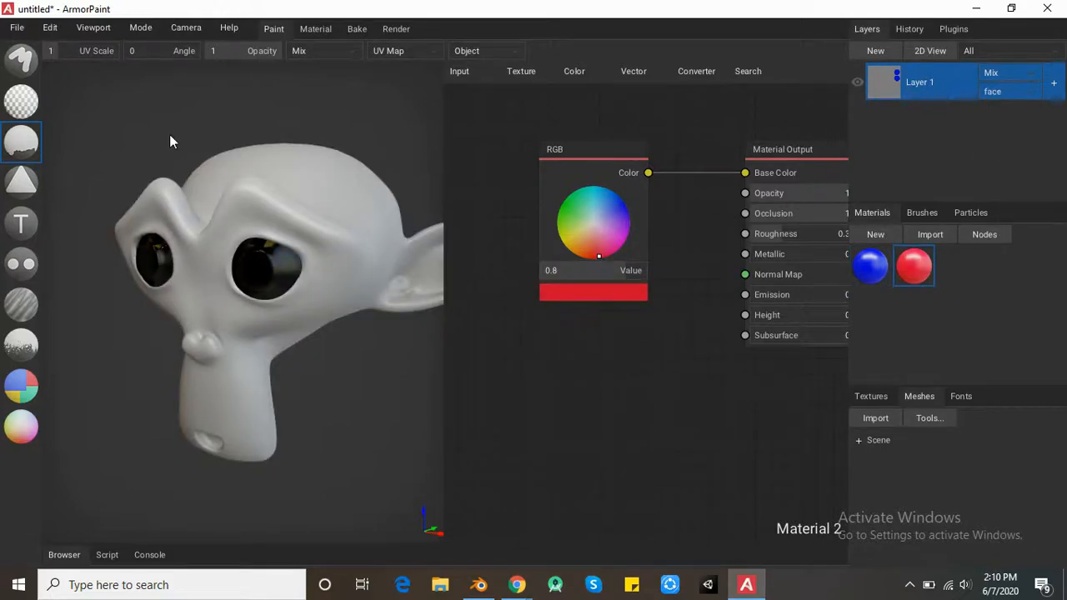
pyautogui.click(338, 215)
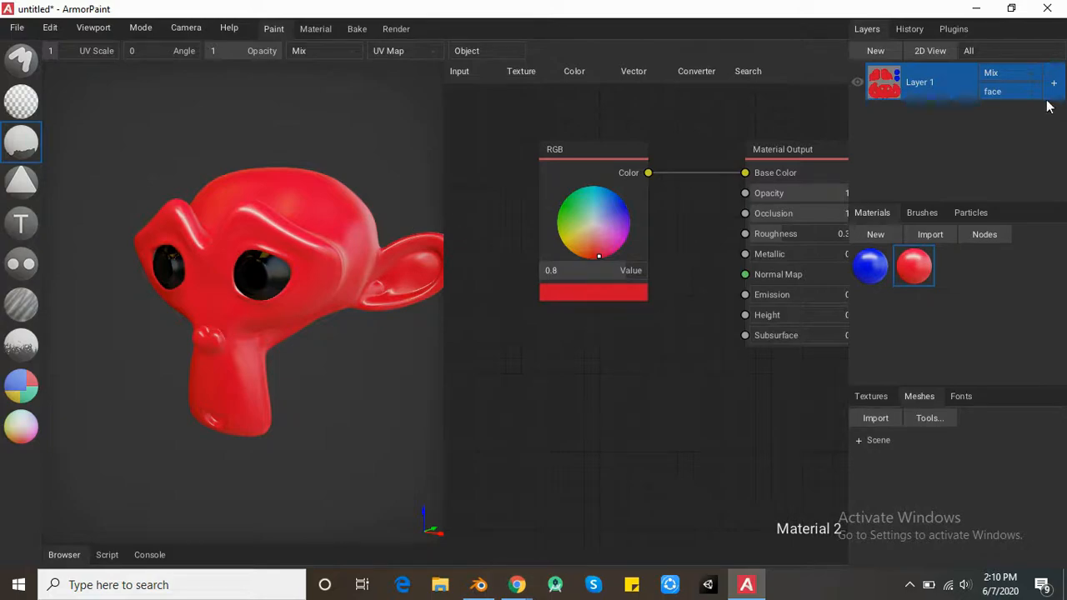
# - Set Layer 1's object back to Shared and inspect the painted face and eyes together
pyautogui.click(1012, 92)
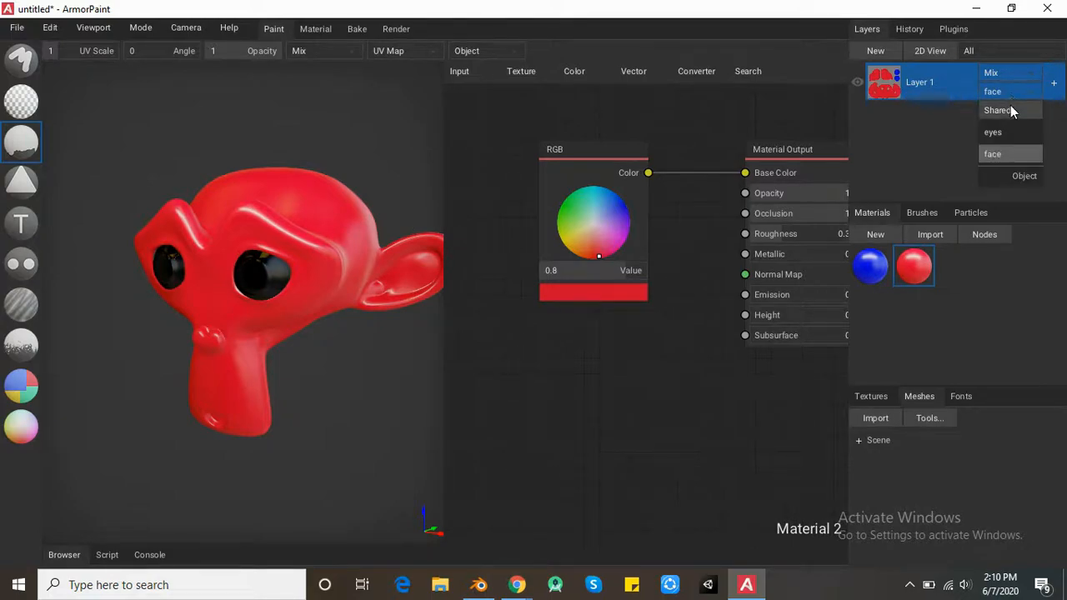
pyautogui.click(1012, 111)
pyautogui.moveTo(169, 270); pyautogui.dragTo(289, 237, button='right')
pyautogui.moveTo(321, 183); pyautogui.dragTo(350, 183, button='right')
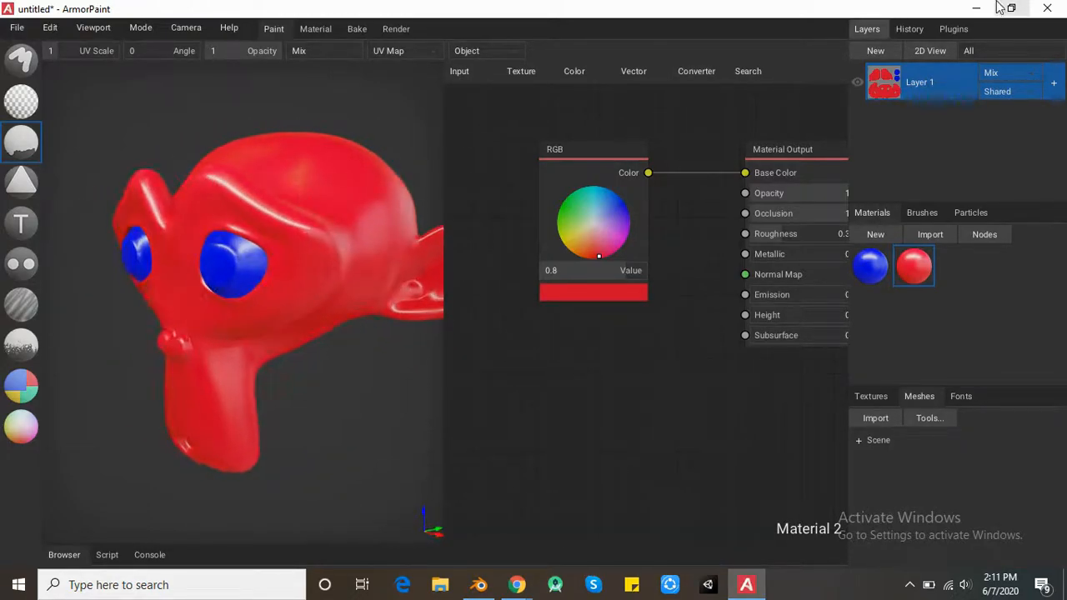
# - Open Layer 1 in the 2D view and examine its whole base color texture
pyautogui.doubleClick(885, 86)
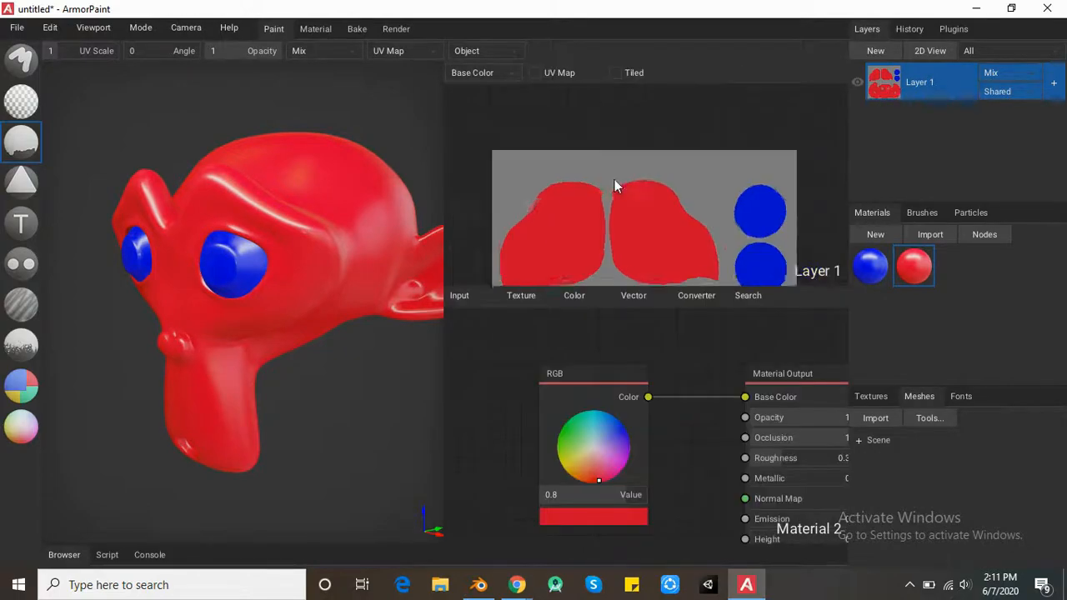
pyautogui.scroll(-3, 625, 200)
pyautogui.moveTo(636, 219); pyautogui.dragTo(670, 72, button='right')
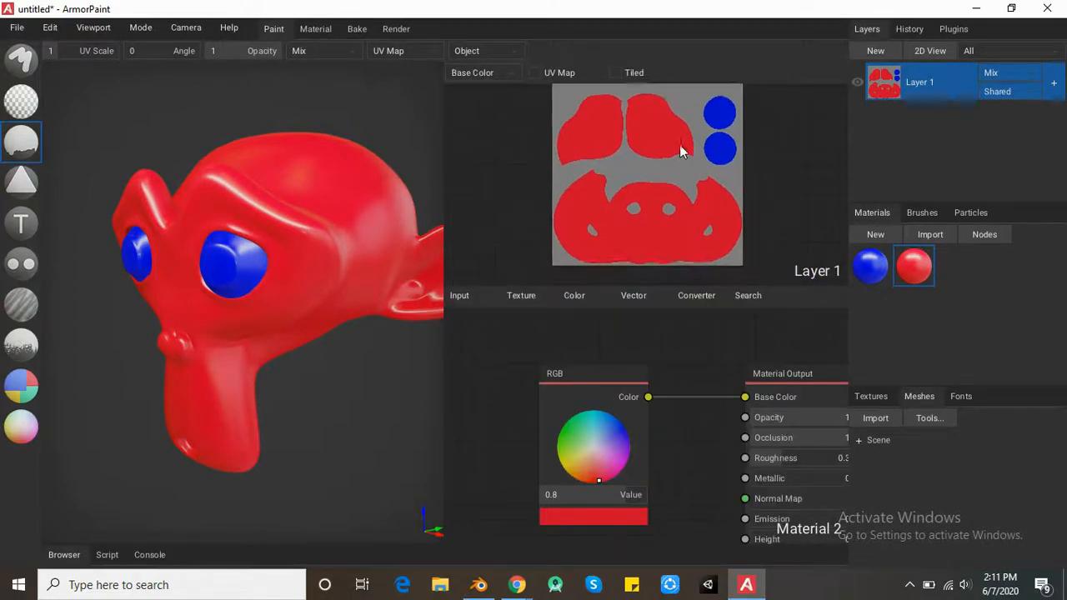
pyautogui.moveTo(679, 149); pyautogui.dragTo(674, 122, button='right')
# - Start exporting the painted textures with the generic preset
pyautogui.click(17, 27)
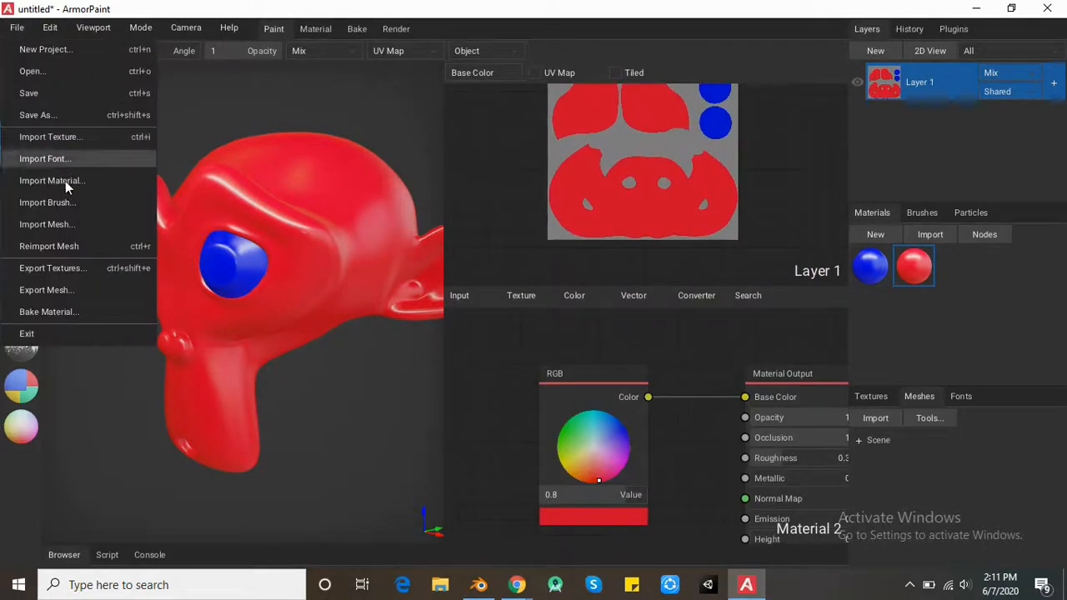
pyautogui.click(81, 267)
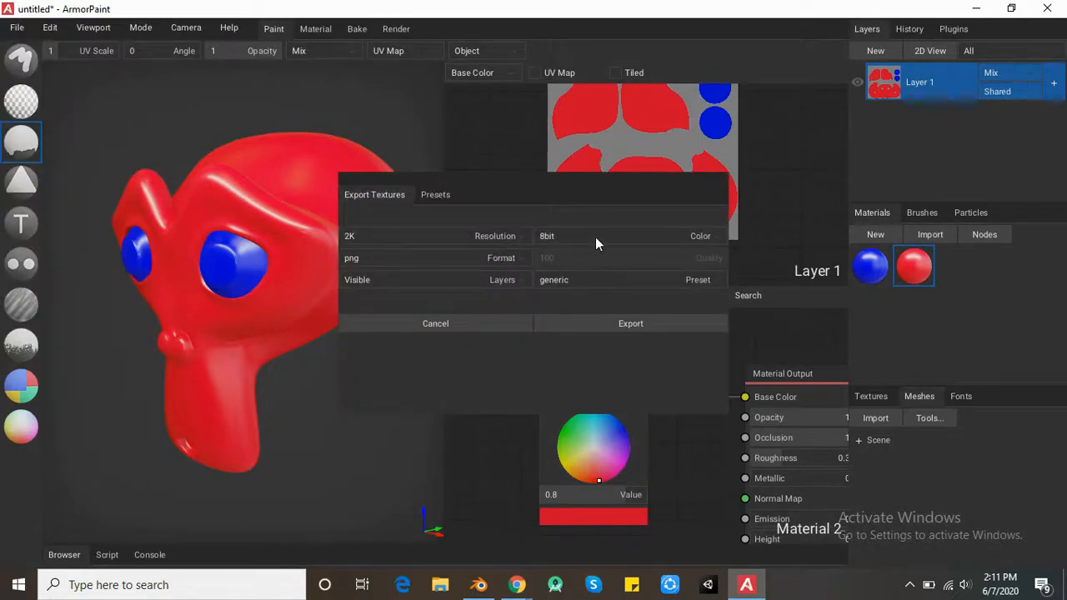
pyautogui.click(618, 282)
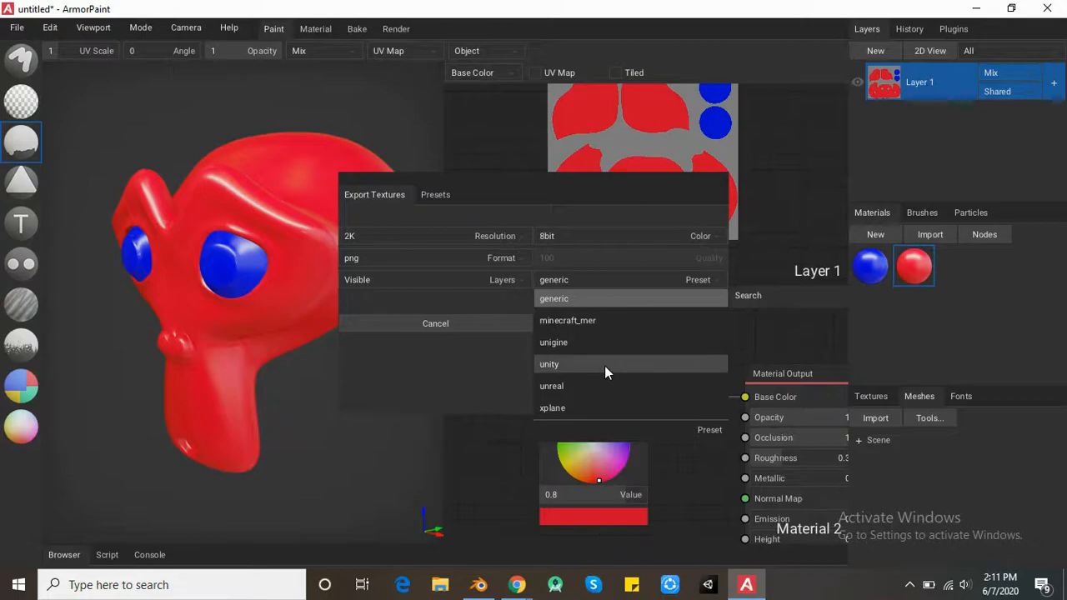
pyautogui.click(570, 300)
pyautogui.click(590, 324)
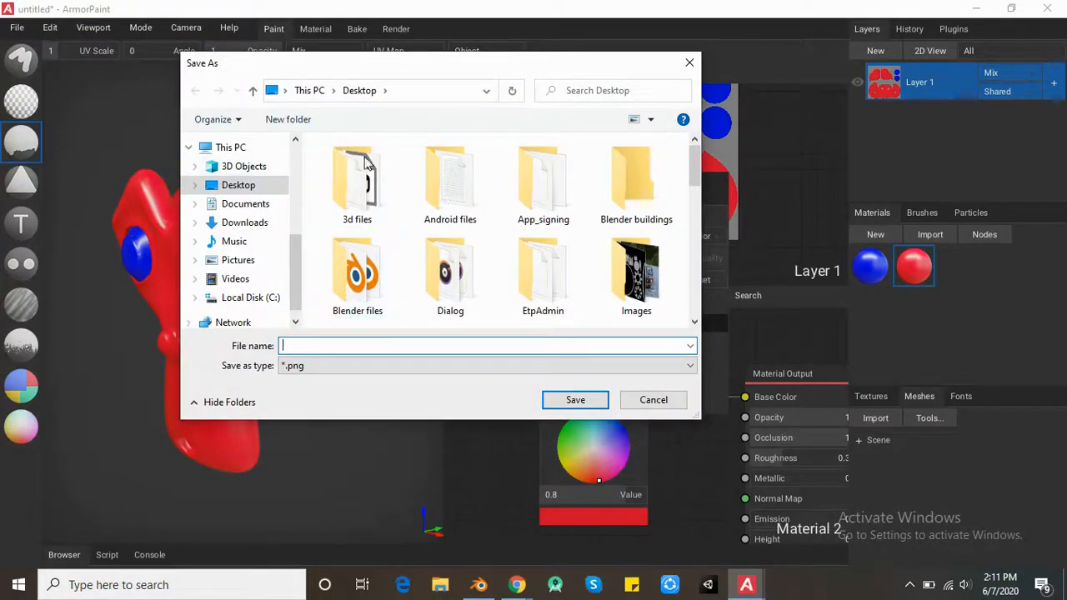
# - Name the exported textures susanne and save them as PNG files on the Desktop
pyautogui.write('susanne')
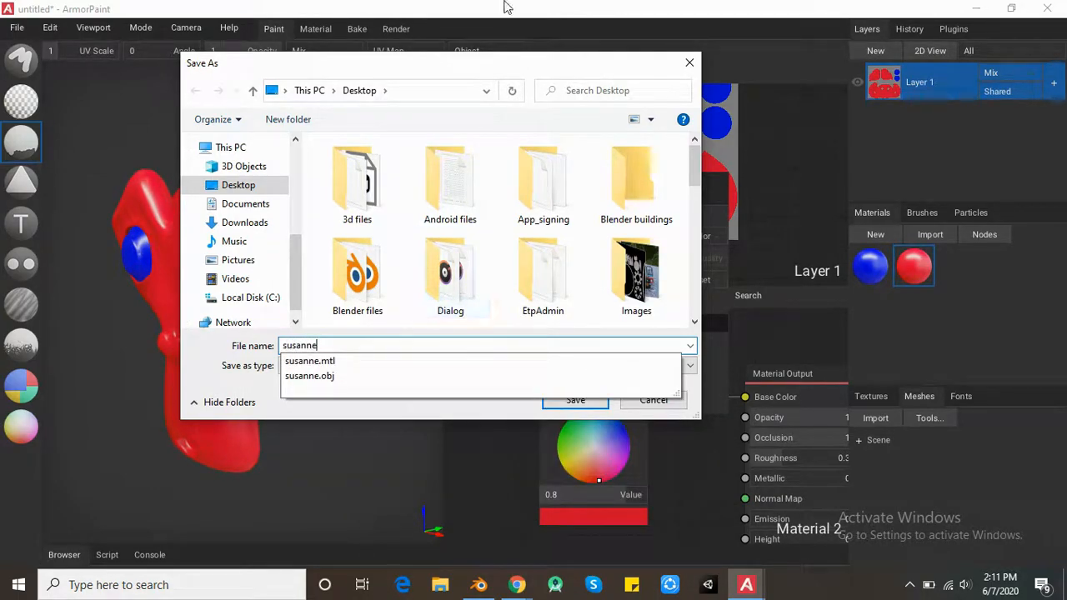
pyautogui.press('Escape')
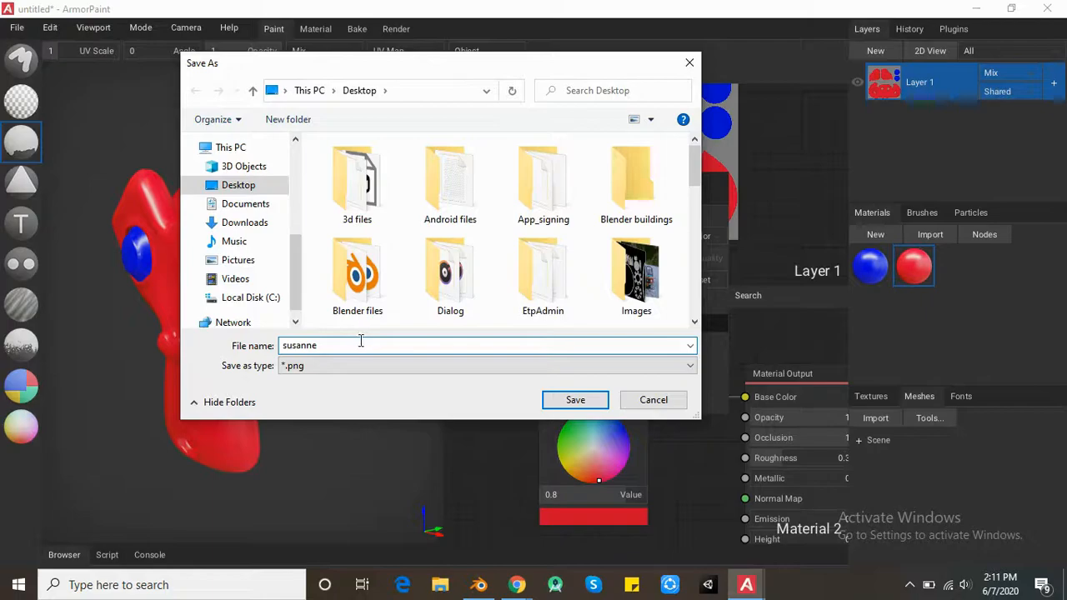
pyautogui.click(569, 400)
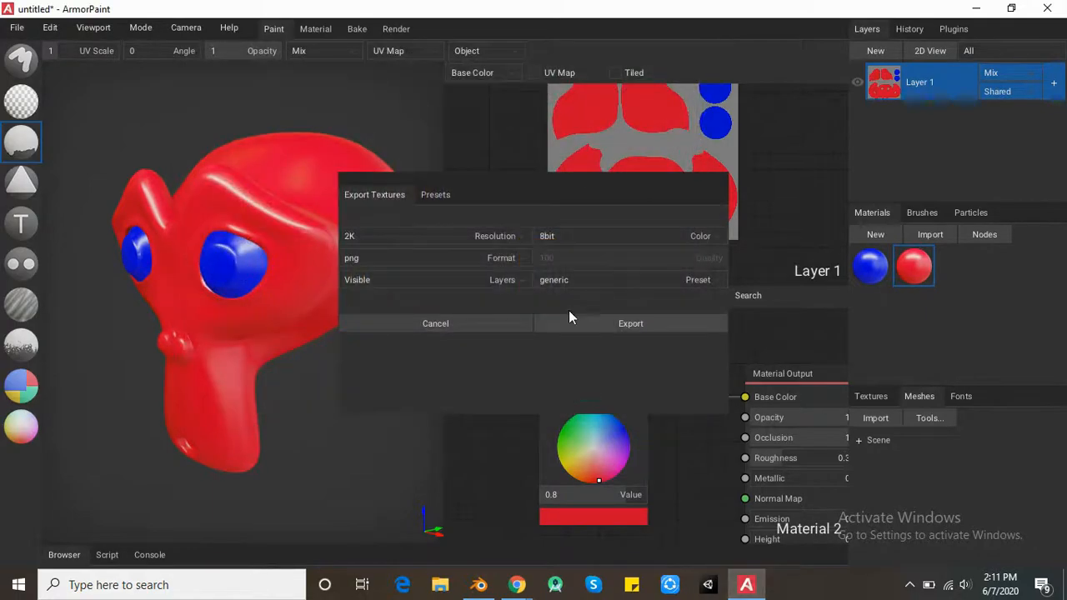
# - Switch to the Windows desktop to examine the exported susanne texture files, and compare them with the painted head in ArmorPaint
pyautogui.click(1064, 575)
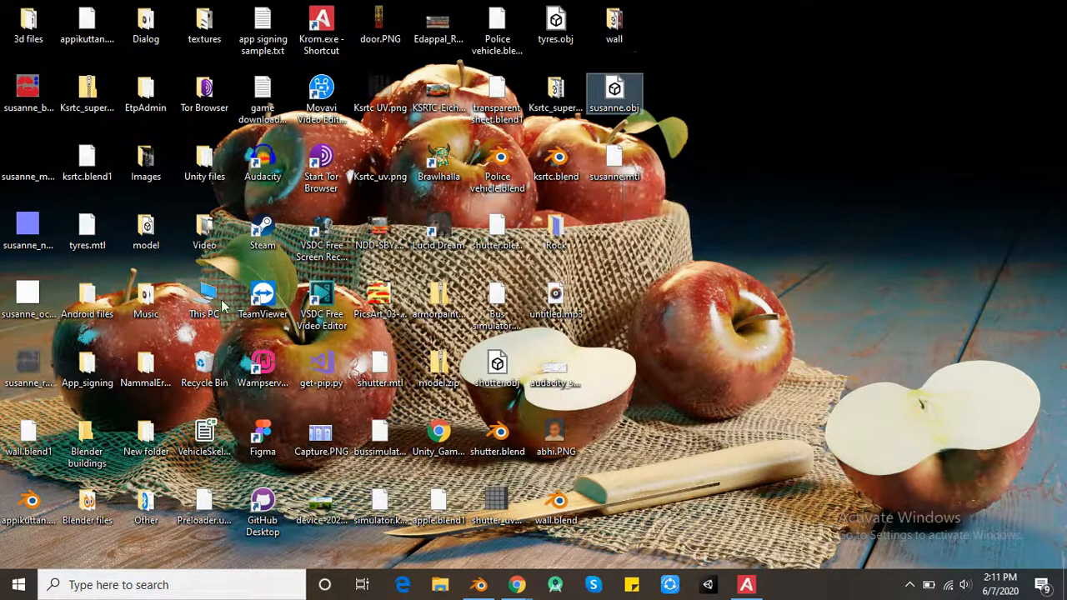
pyautogui.click(5, 100)
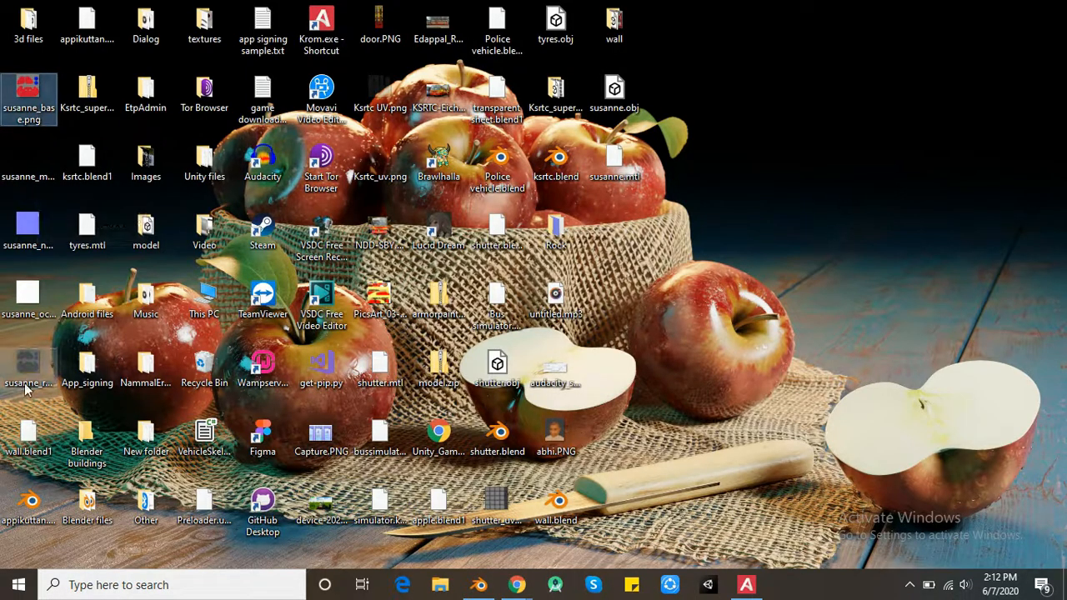
pyautogui.hotkey('alt', 'Tab')
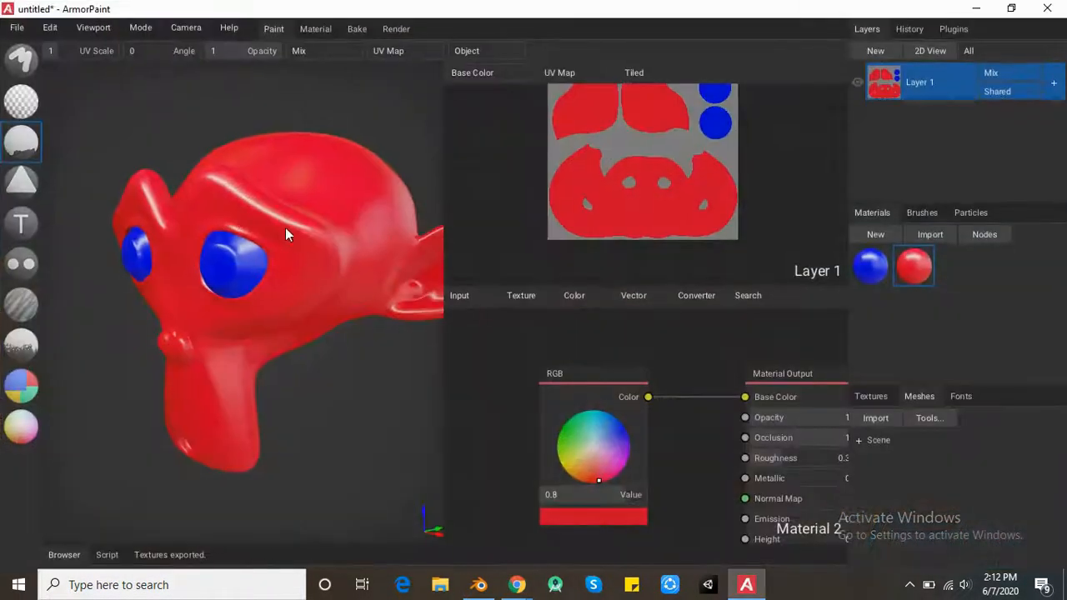
pyautogui.moveTo(156, 250); pyautogui.dragTo(364, 227, button='right')
pyautogui.moveTo(360, 185); pyautogui.dragTo(147, 193, button='right')
pyautogui.press('super+d')
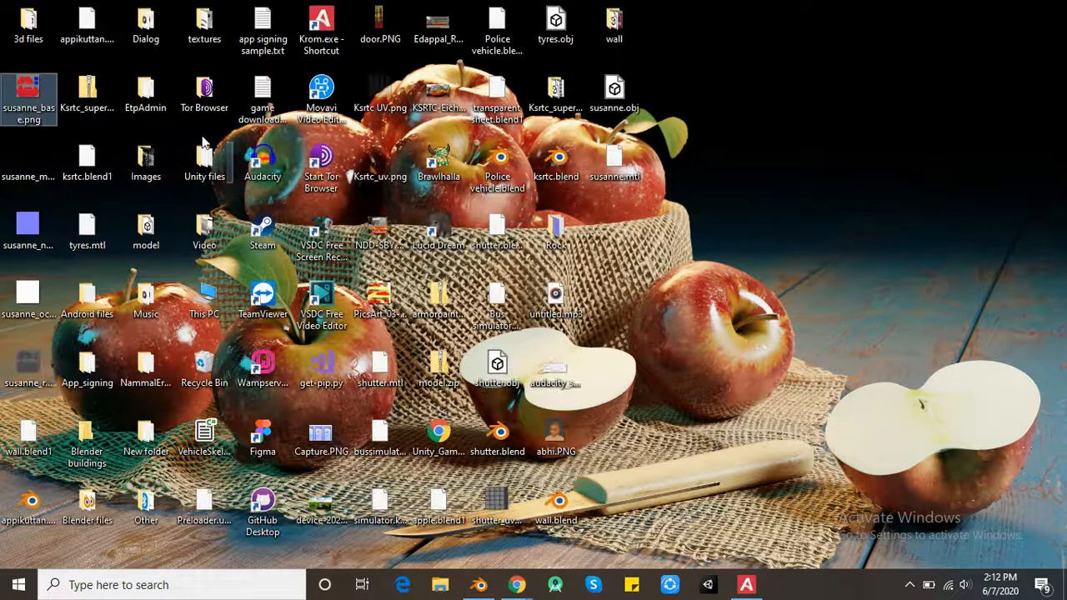